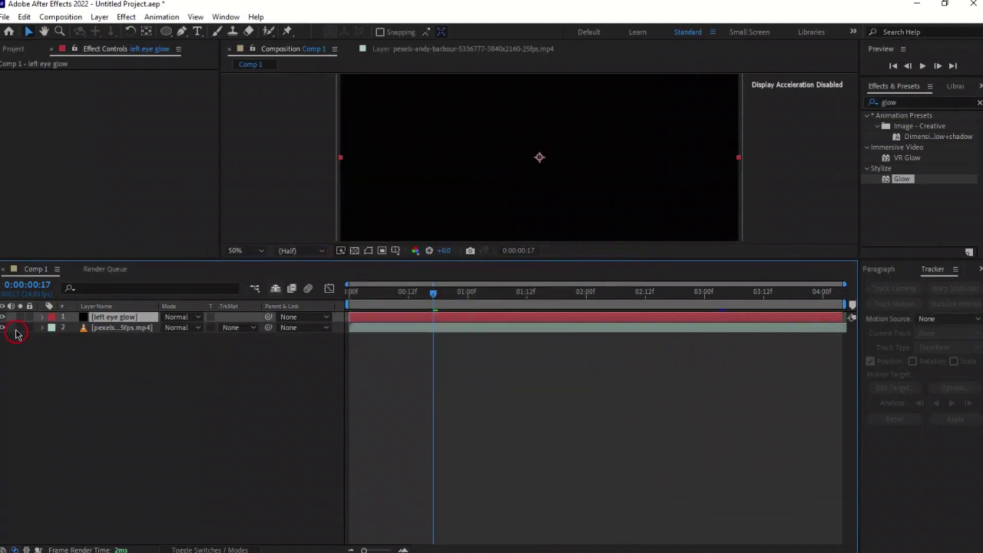
# Hide the left eye glow layer and create a black 1280 × 720 px solid named "right eye glow".
pyautogui.click(2, 317)
pyautogui.rightClick(146, 368)
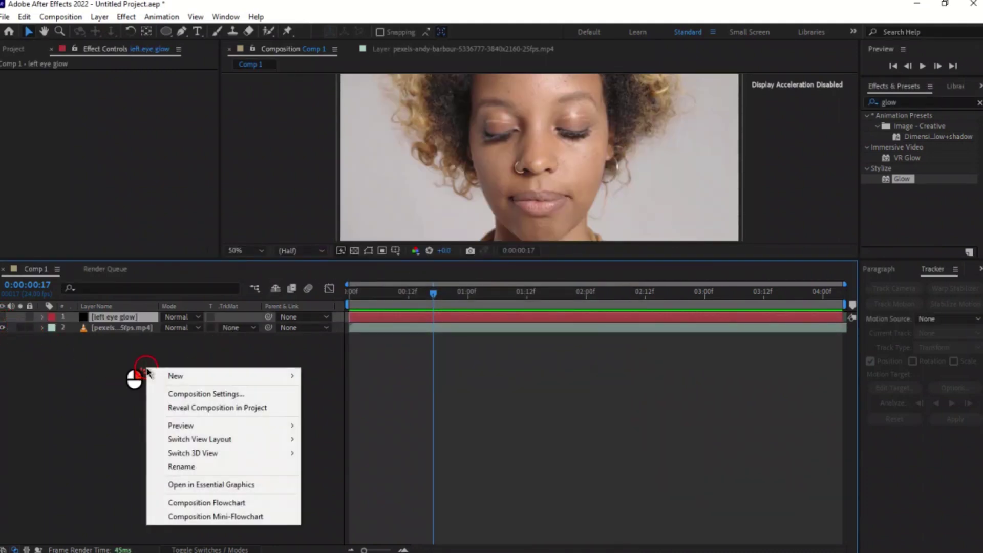
pyautogui.moveTo(267, 378)
pyautogui.click(357, 409)
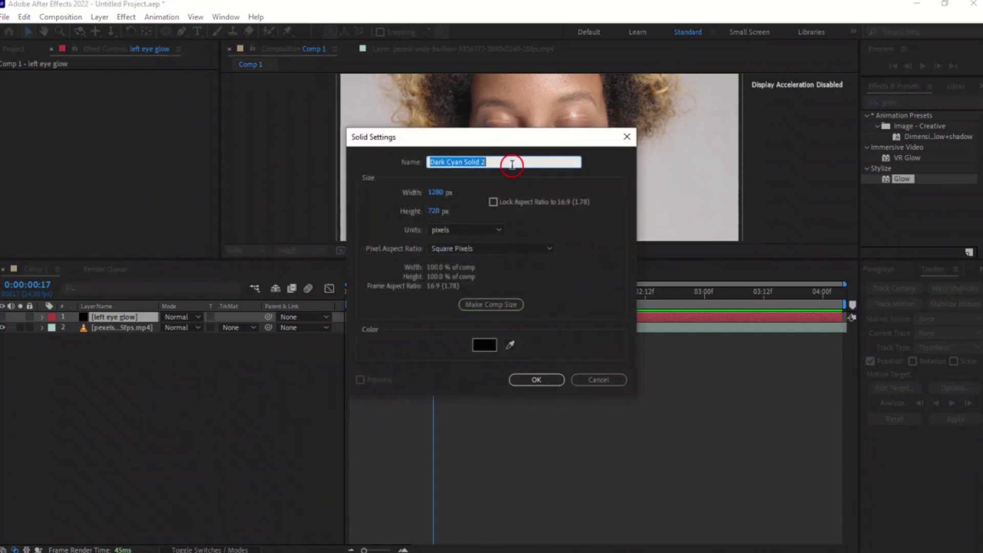
pyautogui.write('right eye glow')
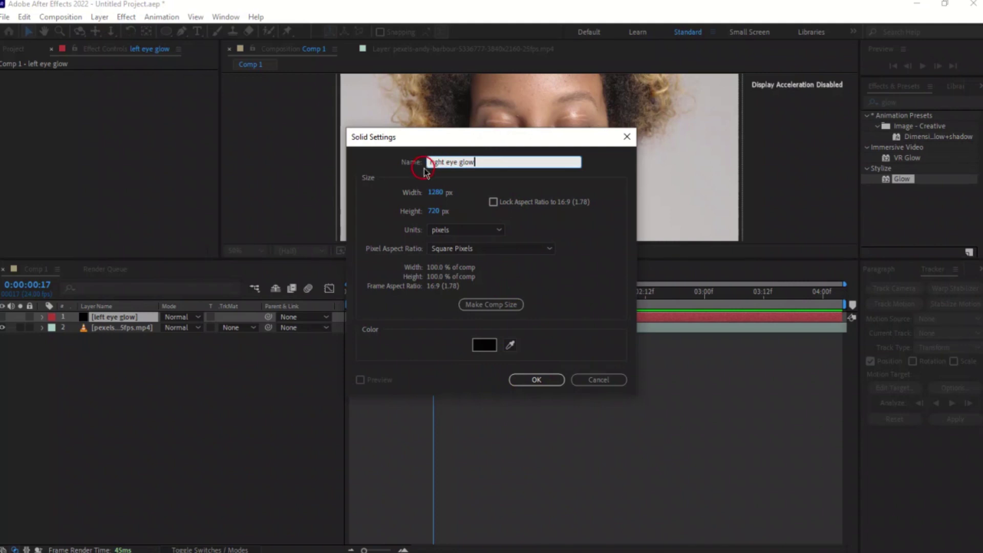
pyautogui.click(536, 380)
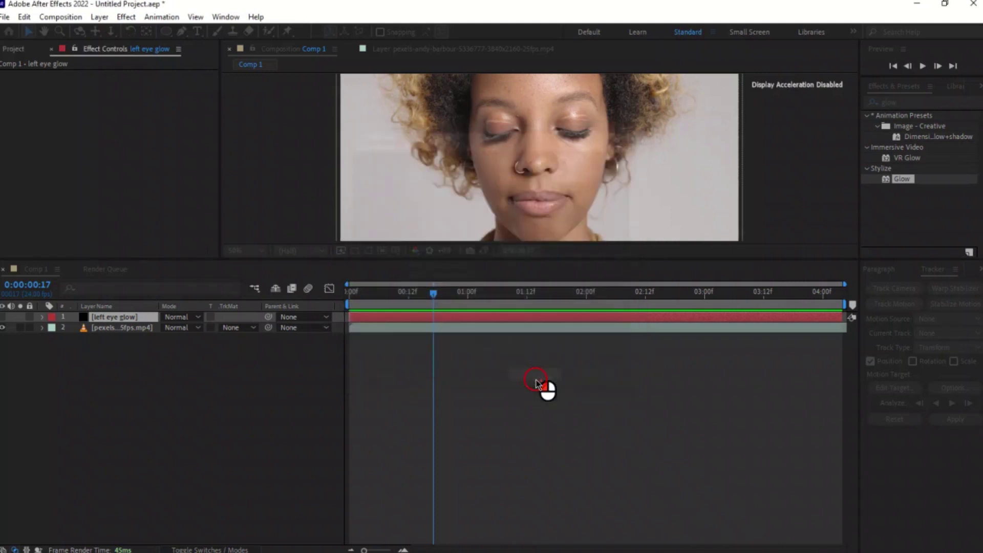
# Hide the right eye glow layer and, at 0:00:03:00, draw a small elliptical mask on it over the iris on the image's right side.
pyautogui.click(3, 317)
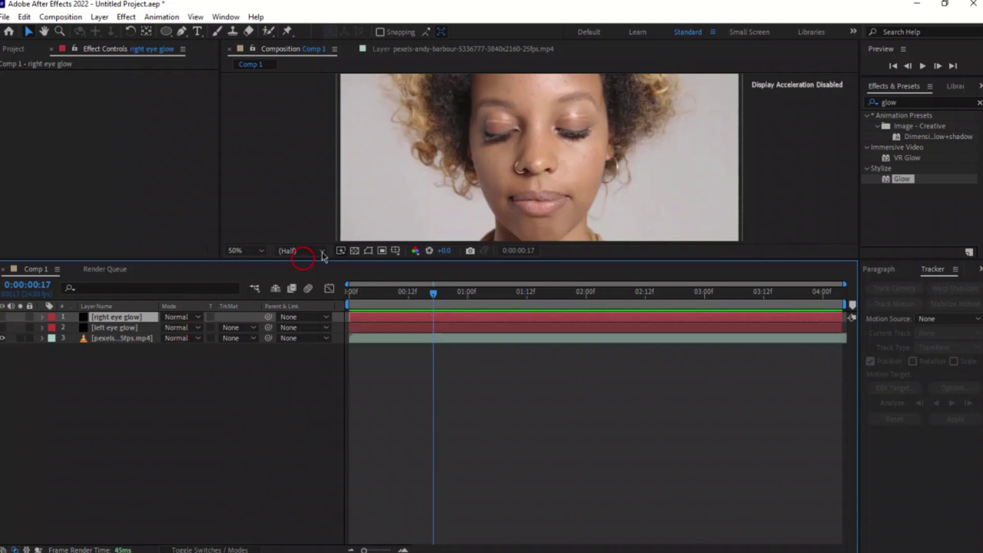
pyautogui.moveTo(434, 294); pyautogui.dragTo(705, 307)
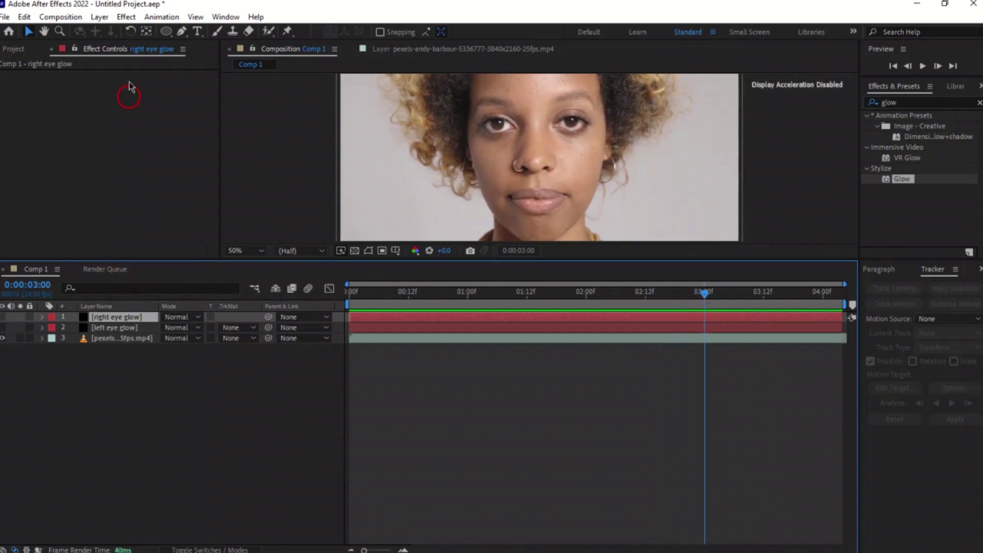
pyautogui.click(167, 33)
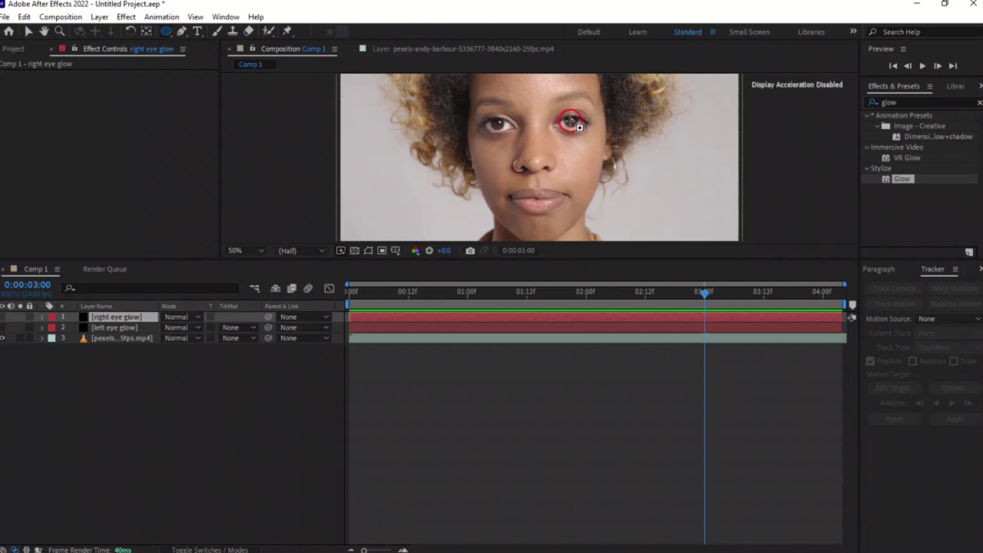
pyautogui.moveTo(567, 121); pyautogui.dragTo(576, 125)
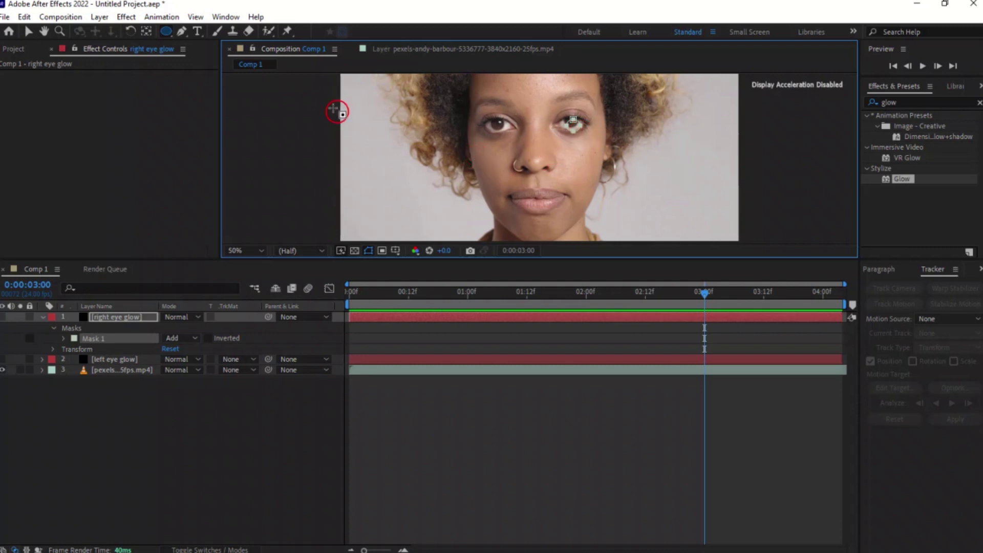
pyautogui.click(28, 31)
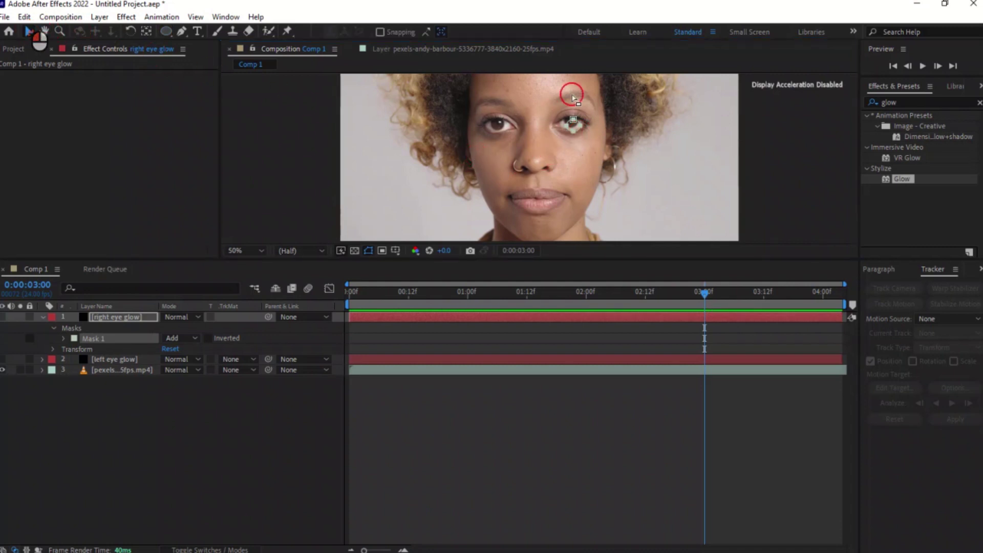
pyautogui.click(573, 121)
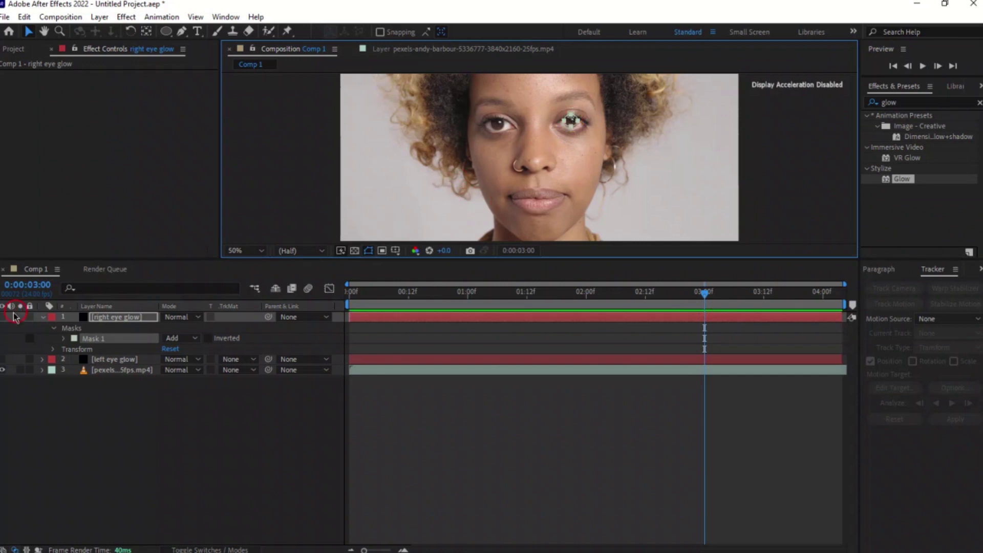
# Show the right eye glow layer and nudge its mask to fit the iris, checking the coverage without mask outlines.
pyautogui.click(3, 318)
pyautogui.click(369, 251)
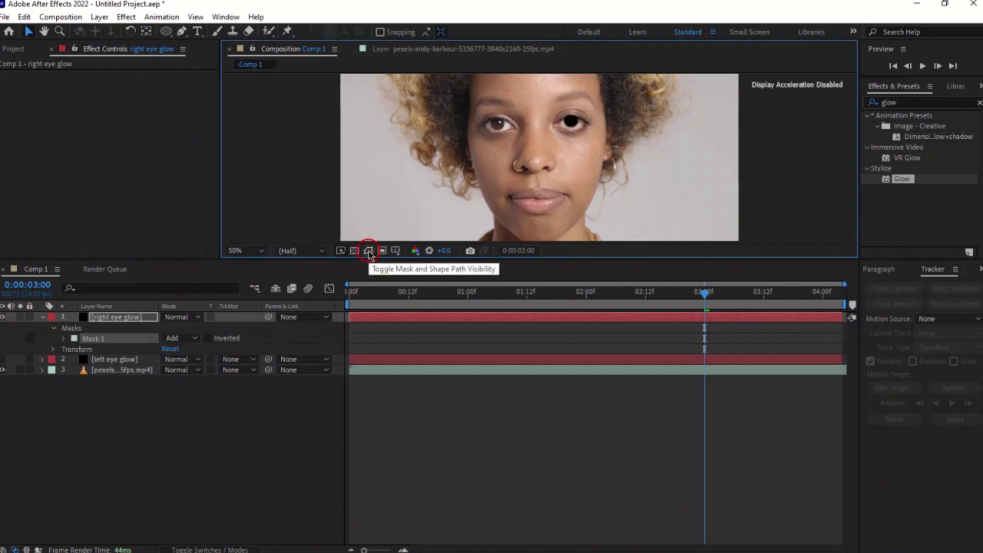
pyautogui.click(370, 253)
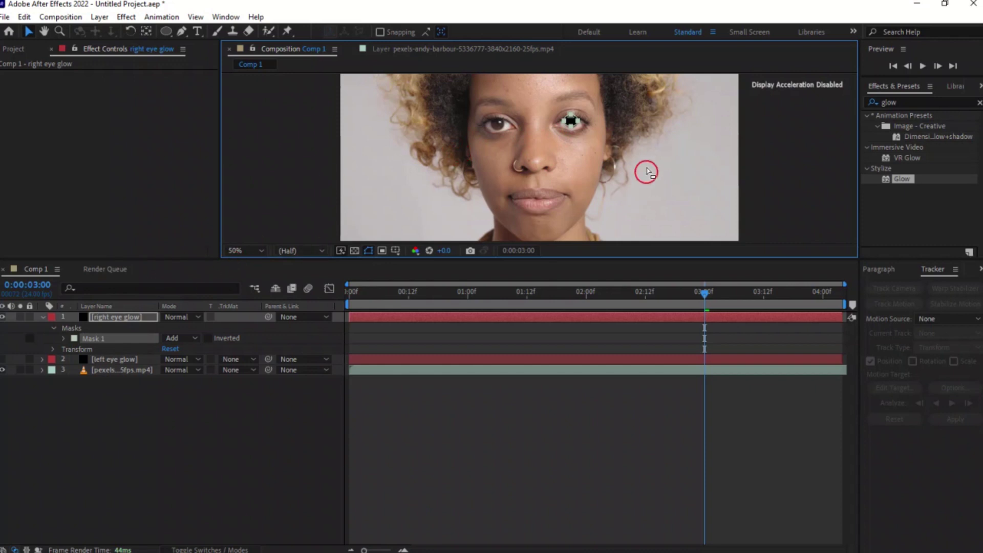
pyautogui.moveTo(572, 117); pyautogui.dragTo(572, 119)
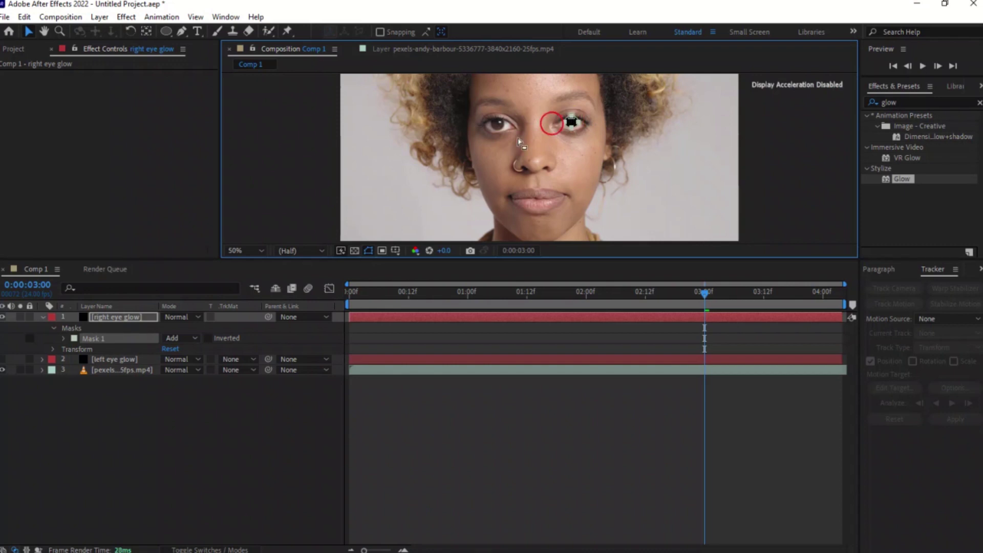
pyautogui.click(105, 316)
pyautogui.click(371, 240)
pyautogui.click(370, 251)
pyautogui.click(369, 251)
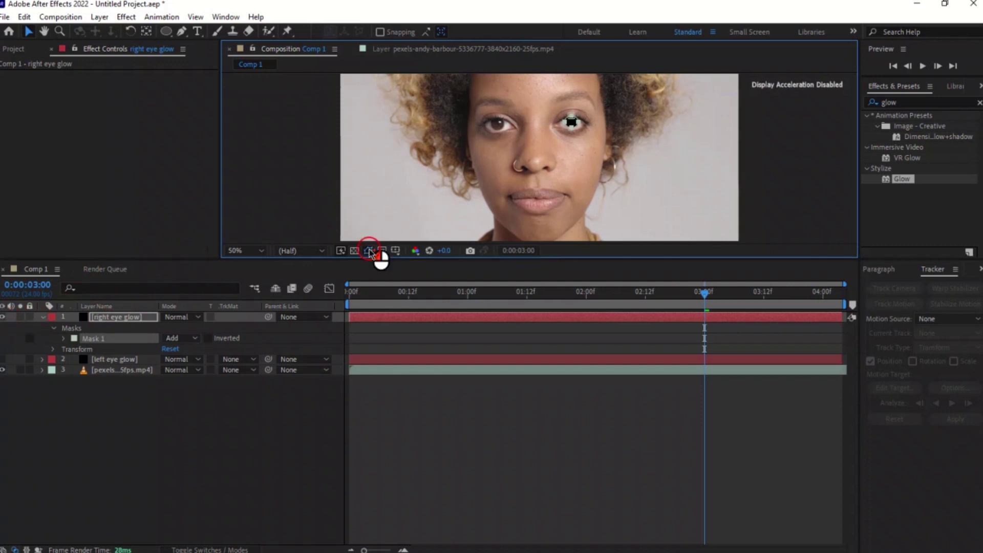
# Hide the right eye glow layer again and collapse its properties.
pyautogui.click(26, 296)
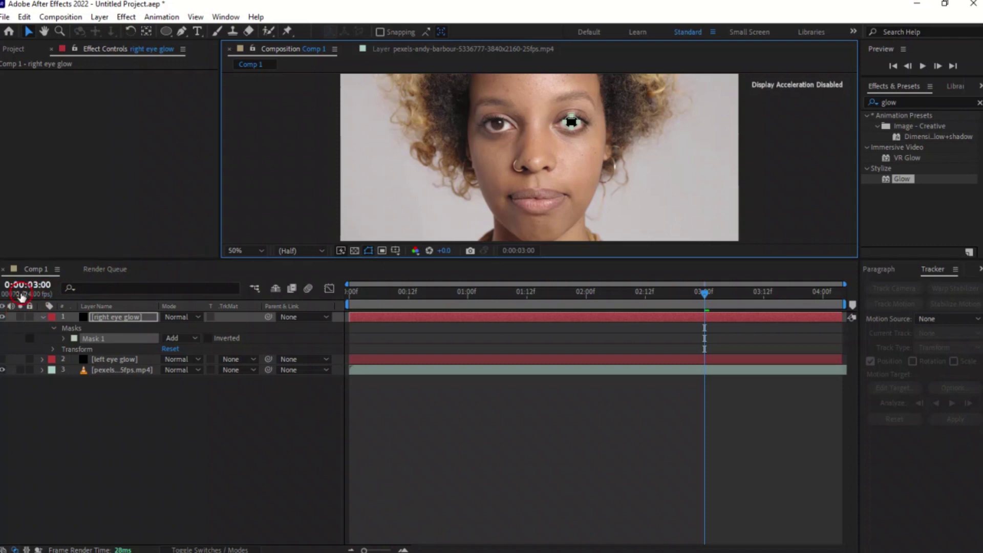
pyautogui.click(86, 349)
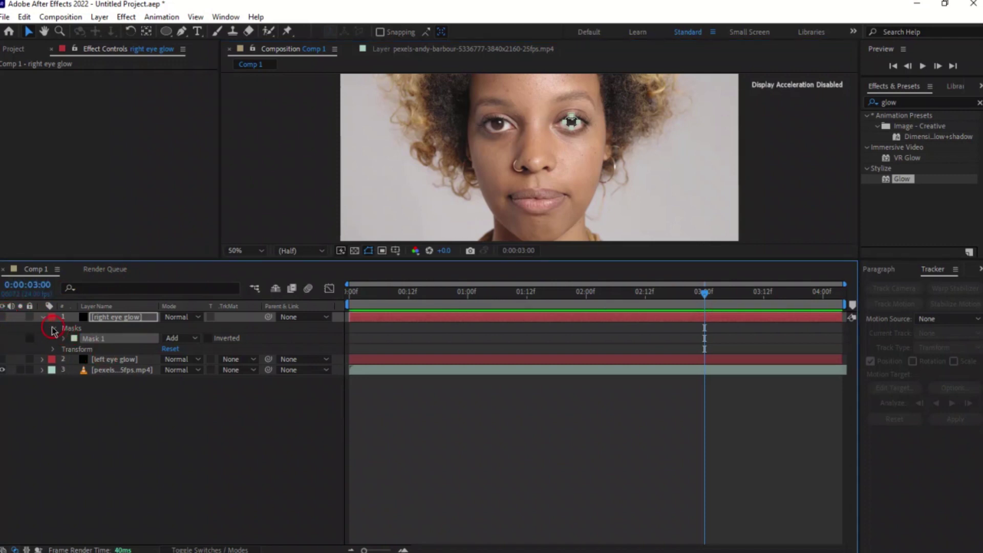
pyautogui.click(44, 322)
pyautogui.click(224, 109)
pyautogui.click(173, 35)
# Draw an elliptical mask on the left eye glow layer and align it over the iris on the image's left side.
pyautogui.click(108, 353)
pyautogui.click(116, 332)
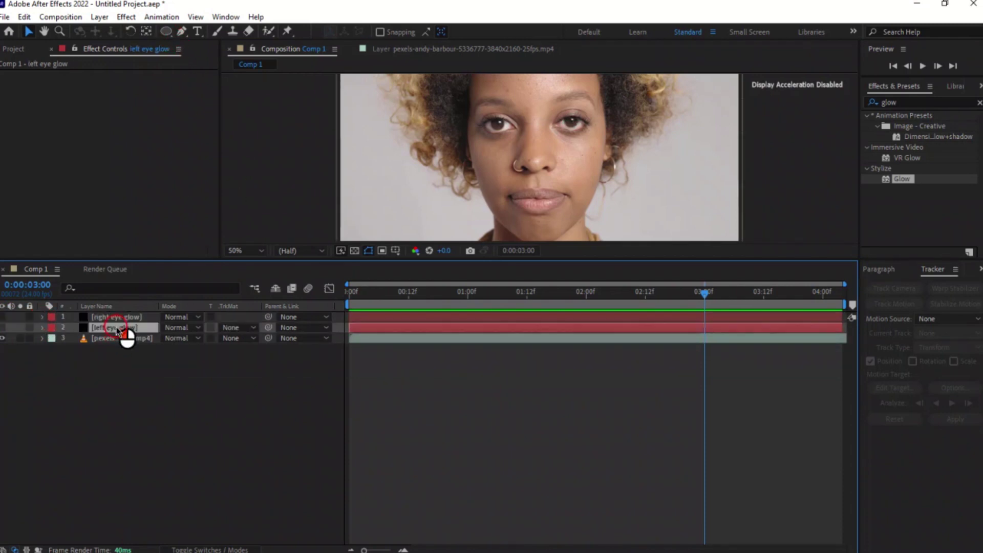
pyautogui.click(166, 32)
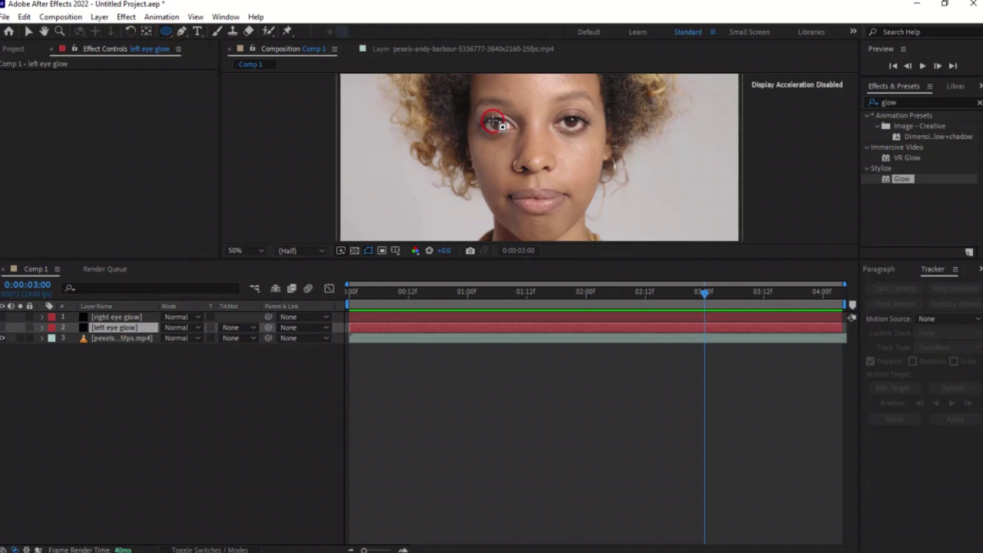
pyautogui.moveTo(492, 122); pyautogui.dragTo(506, 132)
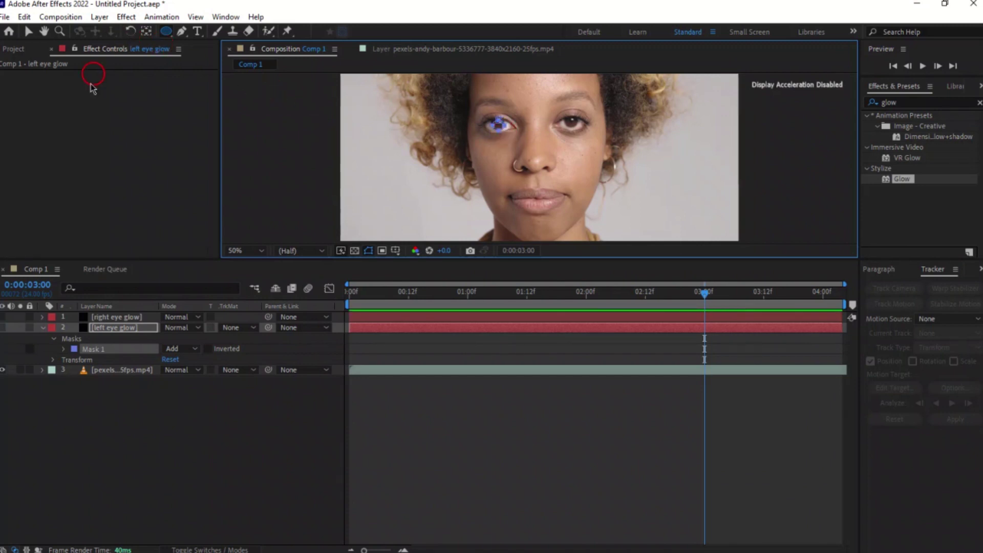
pyautogui.click(28, 32)
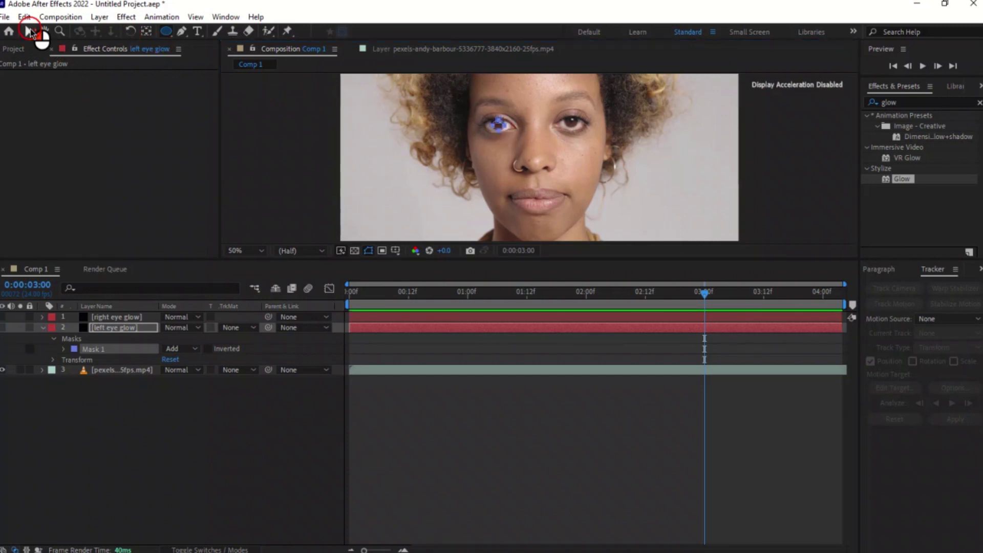
pyautogui.click(499, 127)
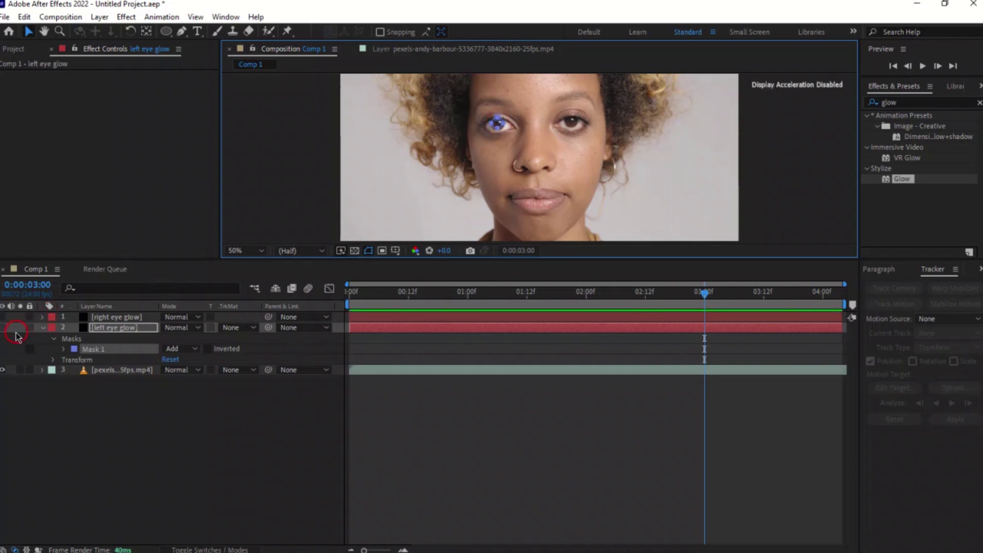
# Show the left eye glow layer and check its mask's coverage of the iris with the mask outlines turned off.
pyautogui.click(4, 328)
pyautogui.click(369, 251)
pyautogui.click(369, 251)
pyautogui.click(369, 251)
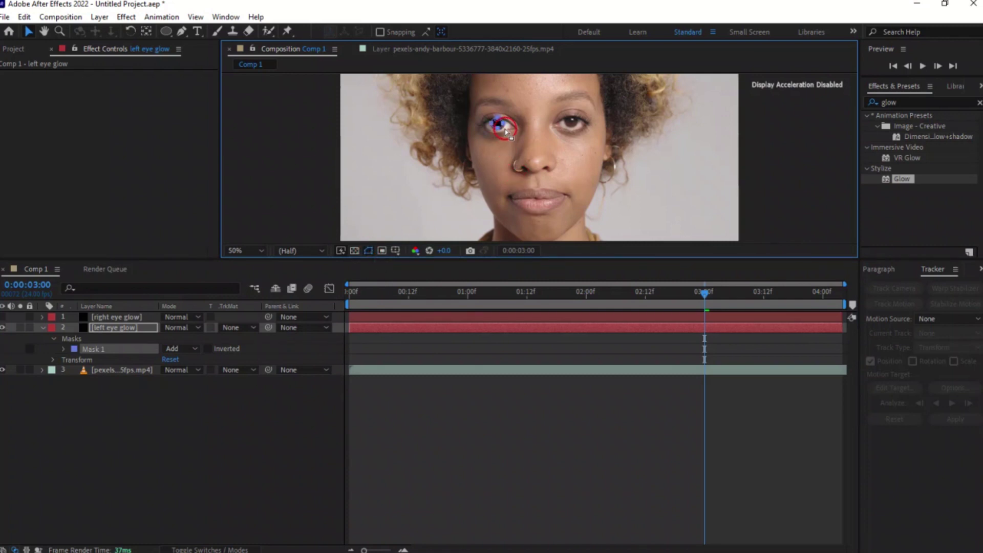
# Reshape the left eye glow mask with the Pen tool to follow the iris, checking the fit without mask outlines.
pyautogui.click(181, 32)
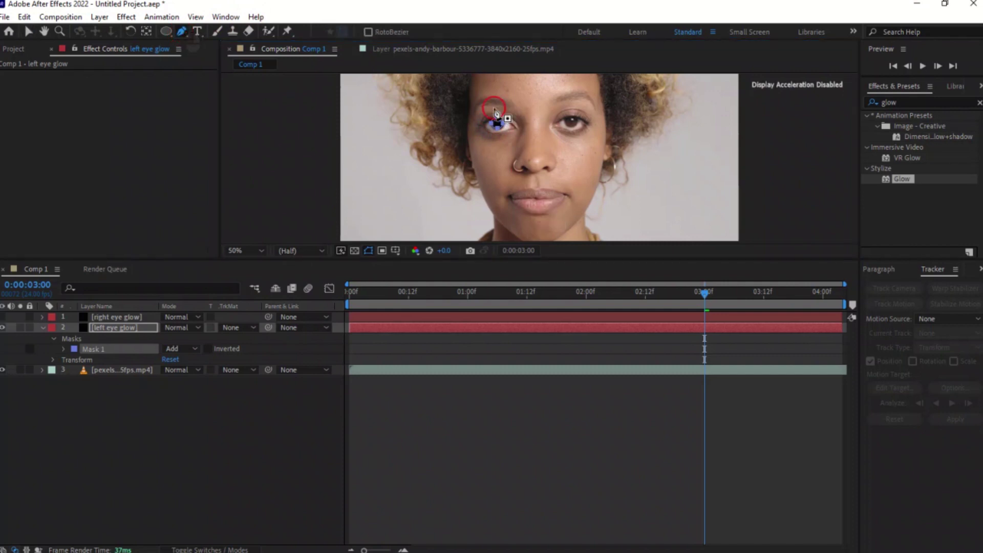
pyautogui.click(499, 128)
pyautogui.click(502, 128)
pyautogui.click(496, 129)
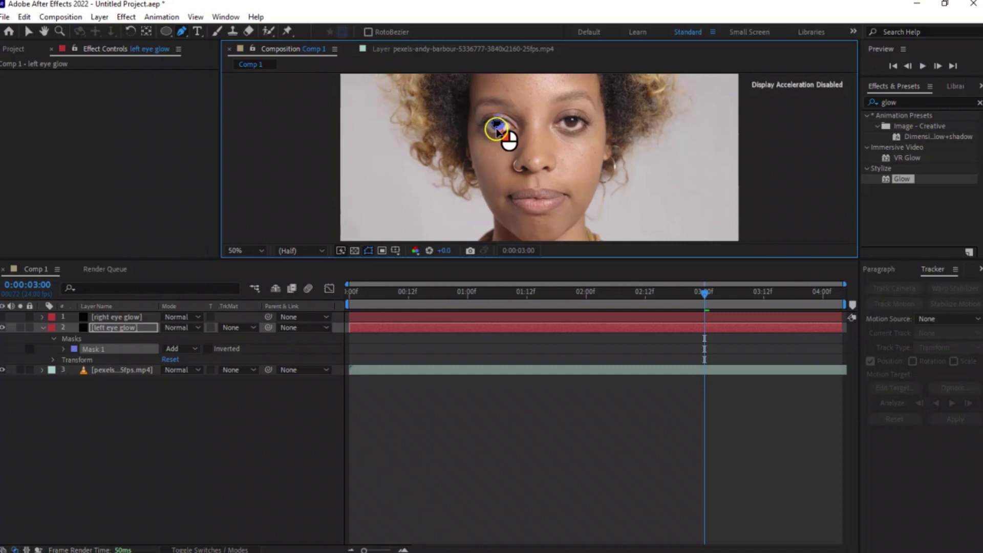
pyautogui.click(497, 129)
pyautogui.click(503, 127)
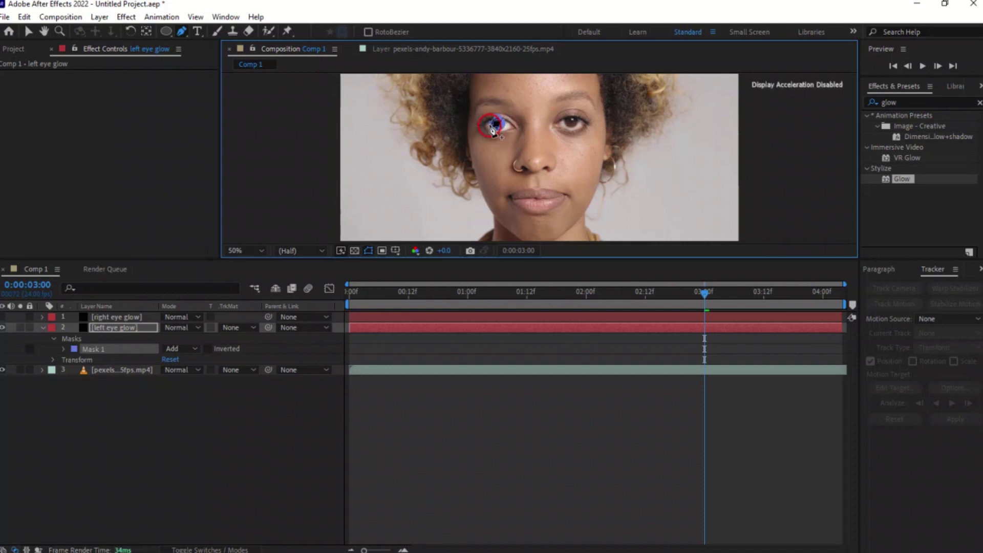
pyautogui.click(492, 124)
pyautogui.click(373, 251)
pyautogui.click(373, 251)
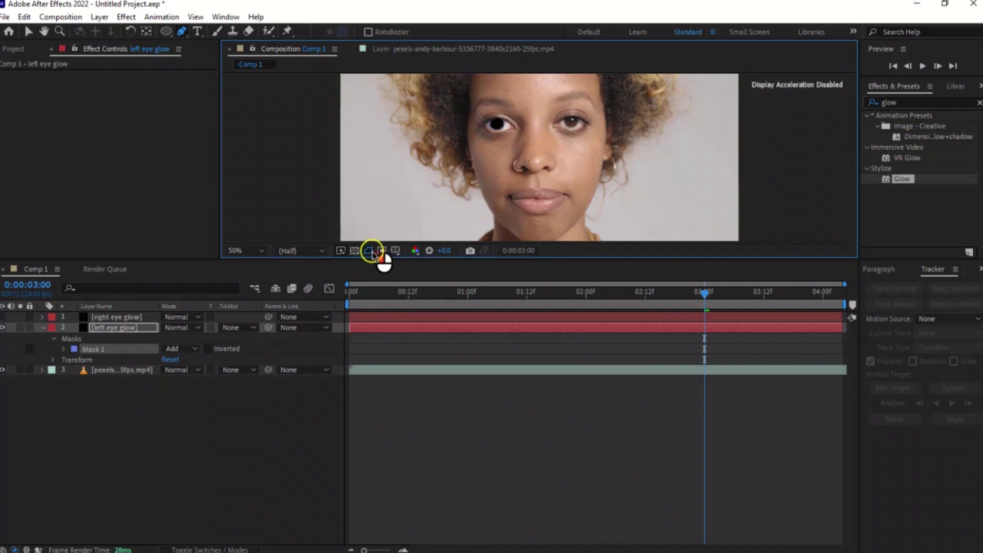
pyautogui.click(495, 129)
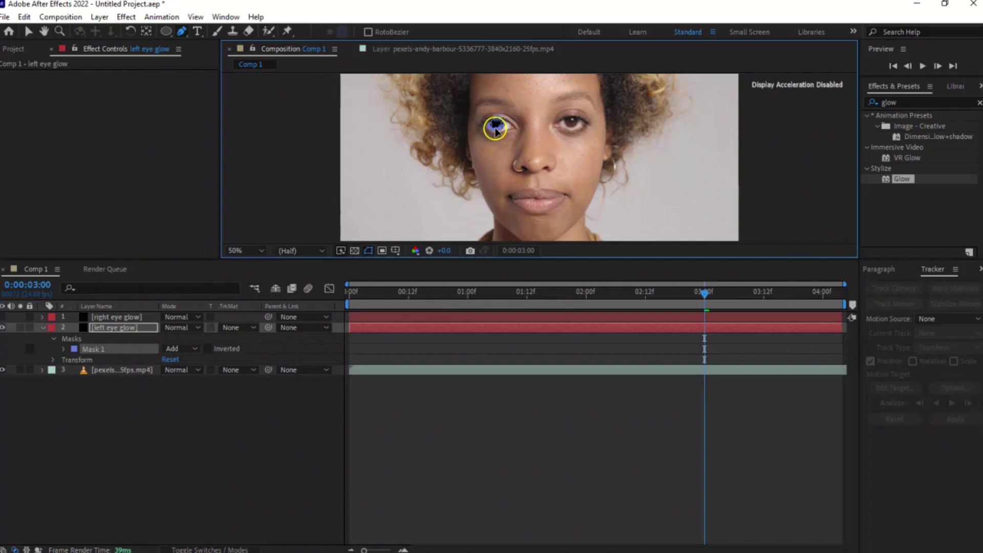
pyautogui.click(373, 251)
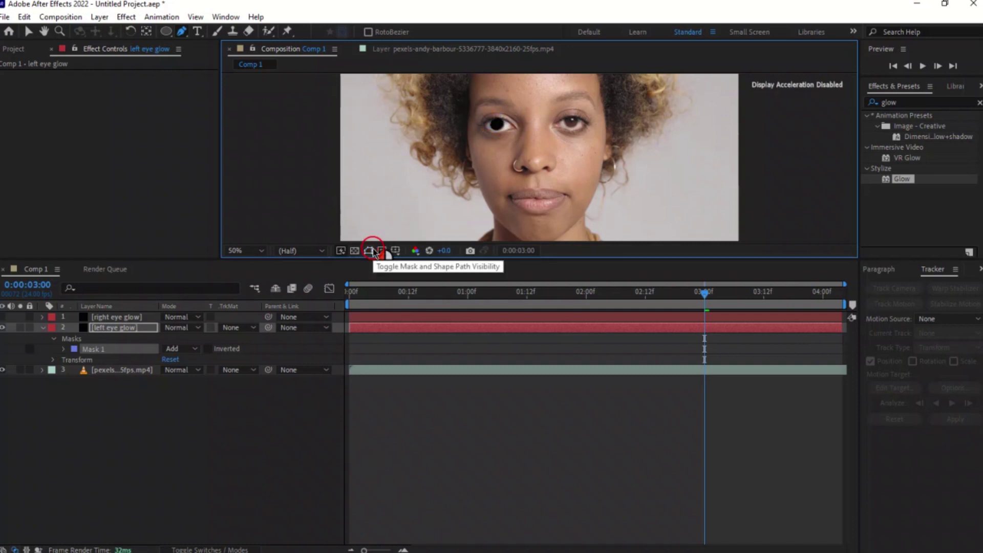
pyautogui.click(369, 253)
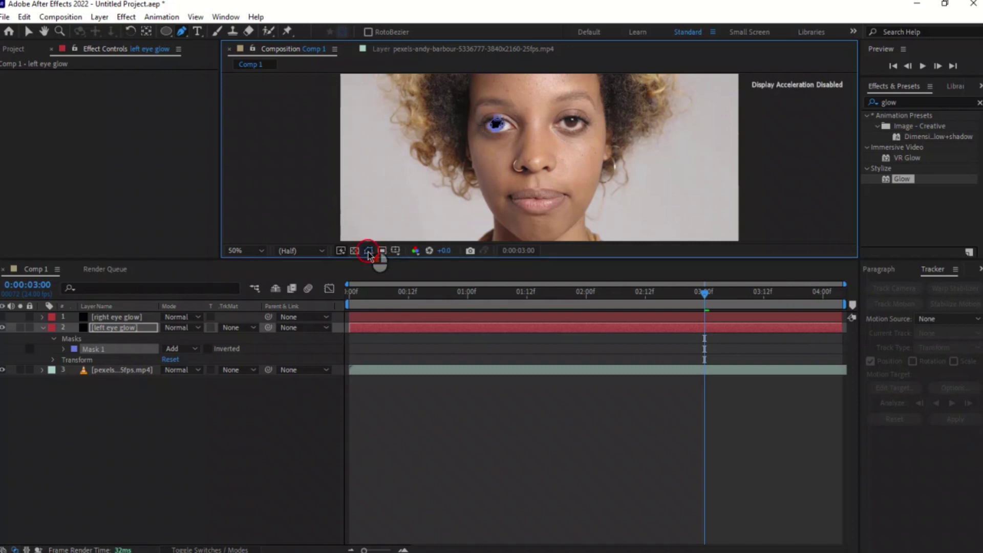
# Show the right eye glow layer and start Mask Path keyframes at 0:00:03:00 for Mask 1 on both eye glow layers.
pyautogui.click(2, 317)
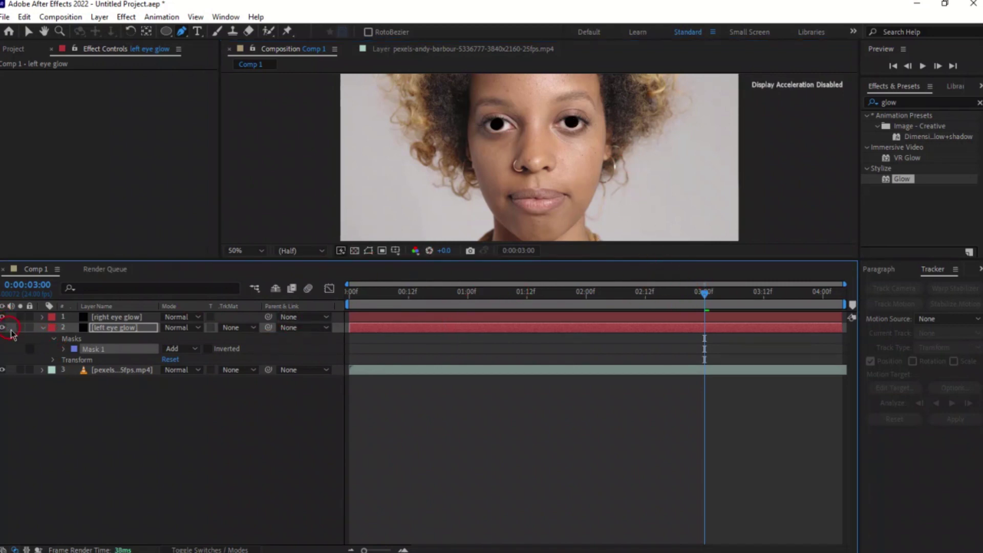
pyautogui.click(44, 328)
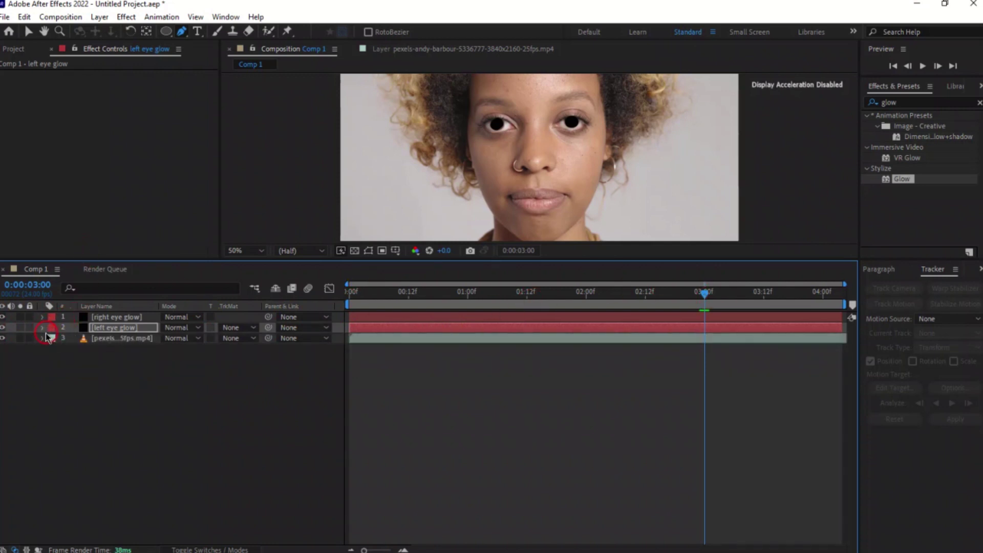
pyautogui.click(43, 328)
pyautogui.click(43, 317)
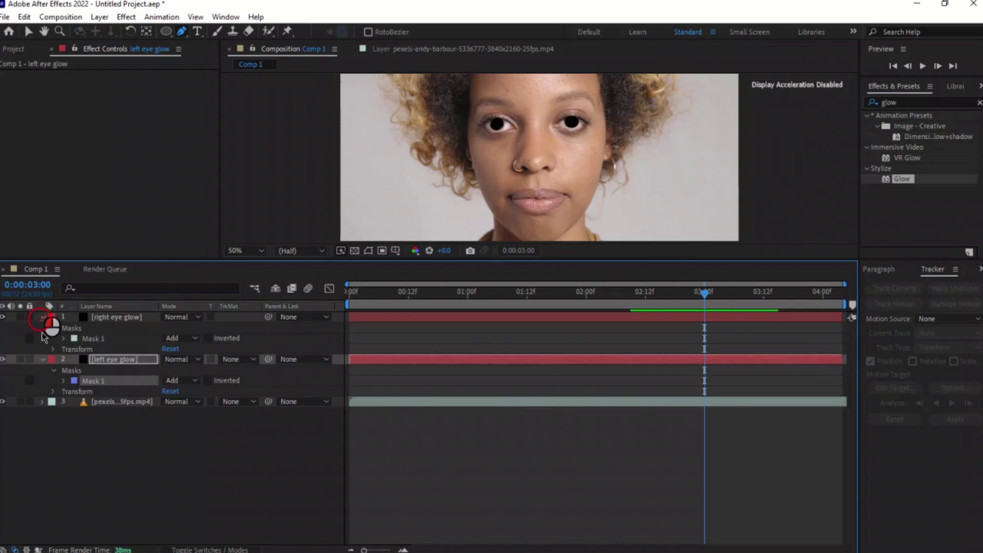
pyautogui.click(64, 381)
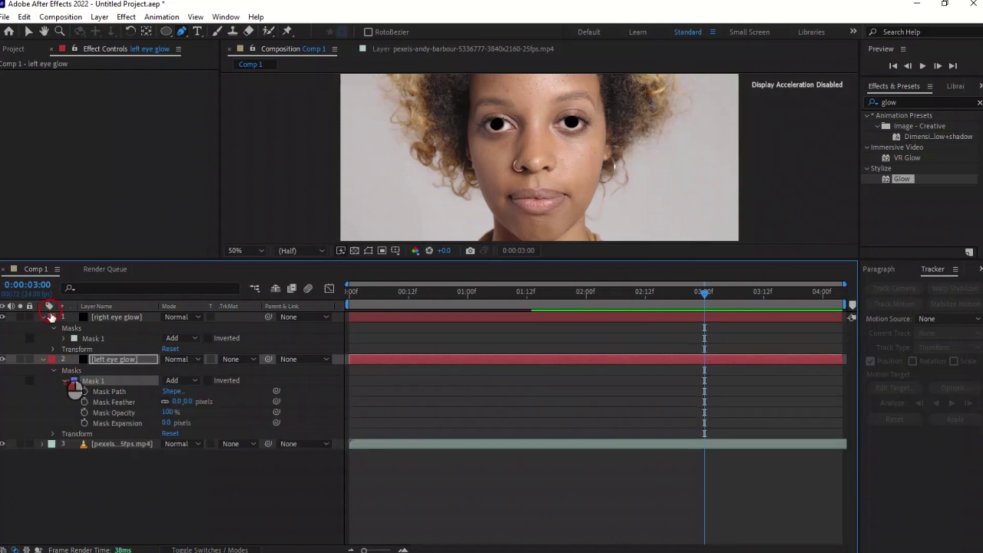
pyautogui.click(64, 338)
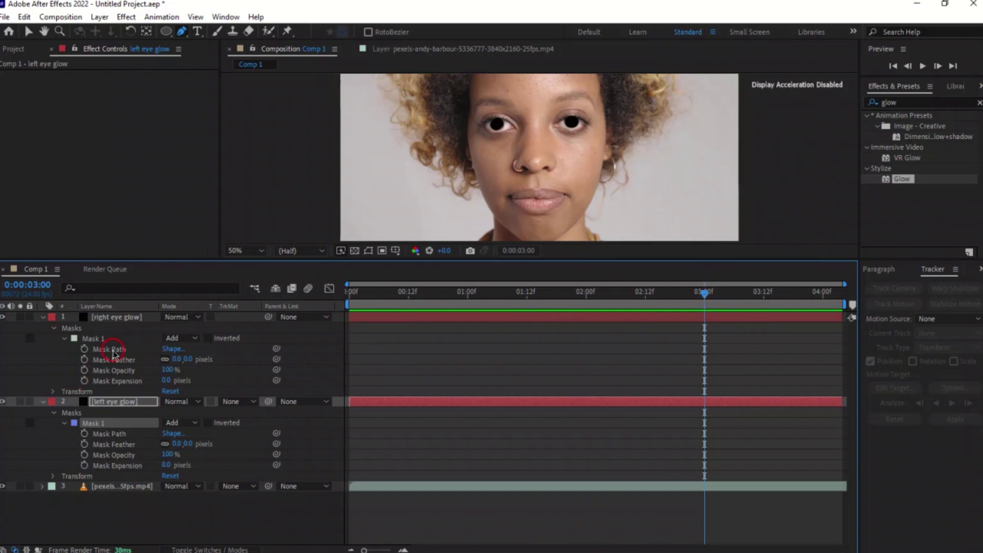
pyautogui.click(85, 349)
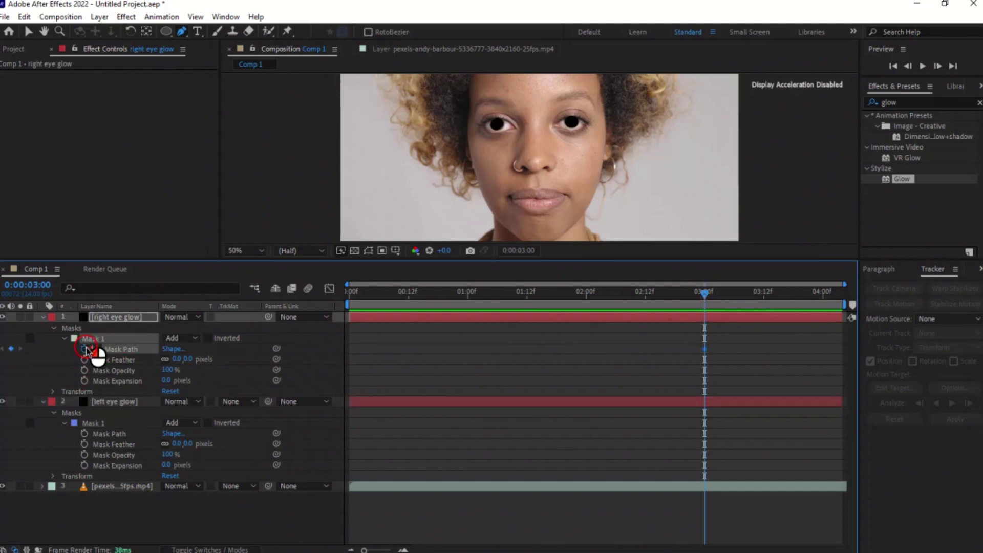
pyautogui.click(85, 434)
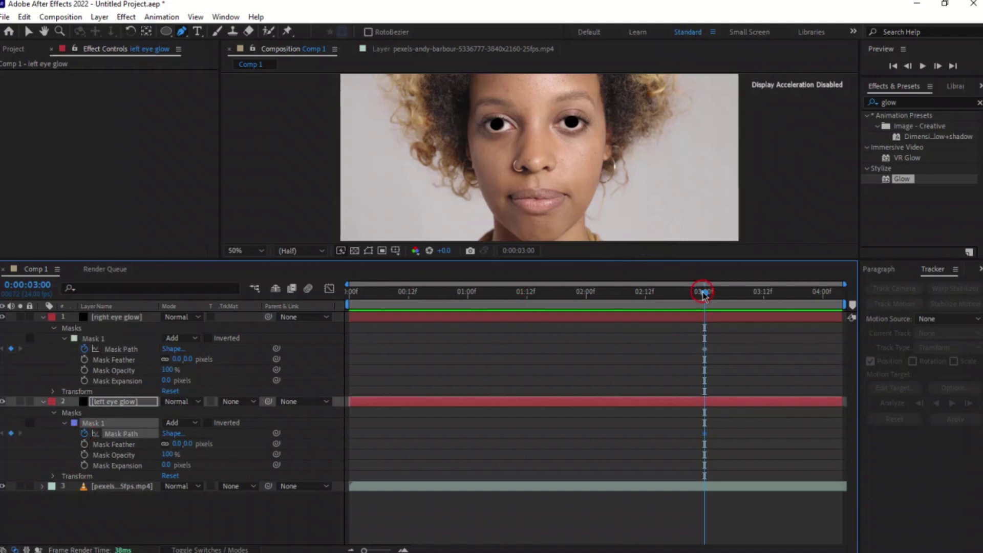
# At 0:00:03:23, reshape the right eye glow layer's Mask 1 path to spread from the iris over the whole eye opening.
pyautogui.moveTo(705, 294); pyautogui.dragTo(646, 302)
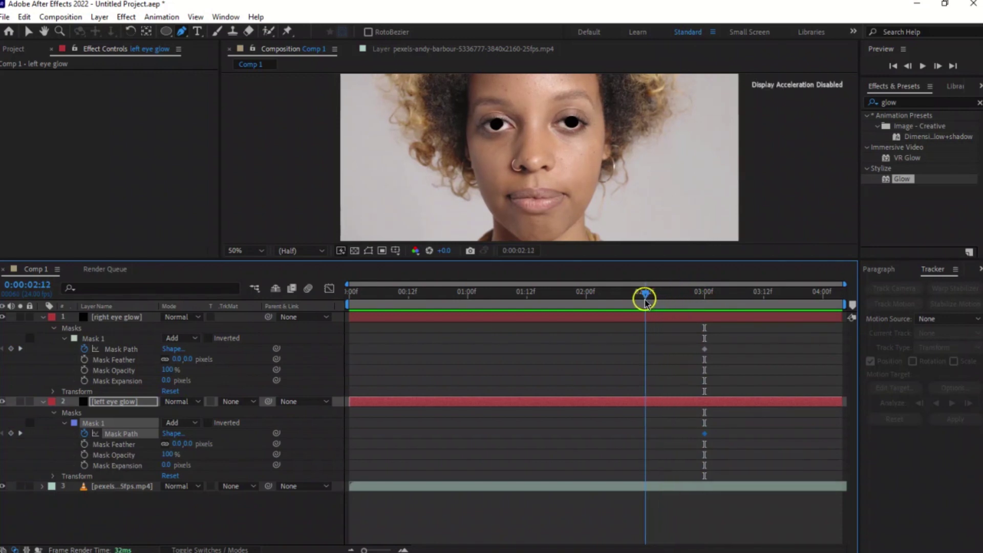
pyautogui.moveTo(646, 302); pyautogui.dragTo(818, 306)
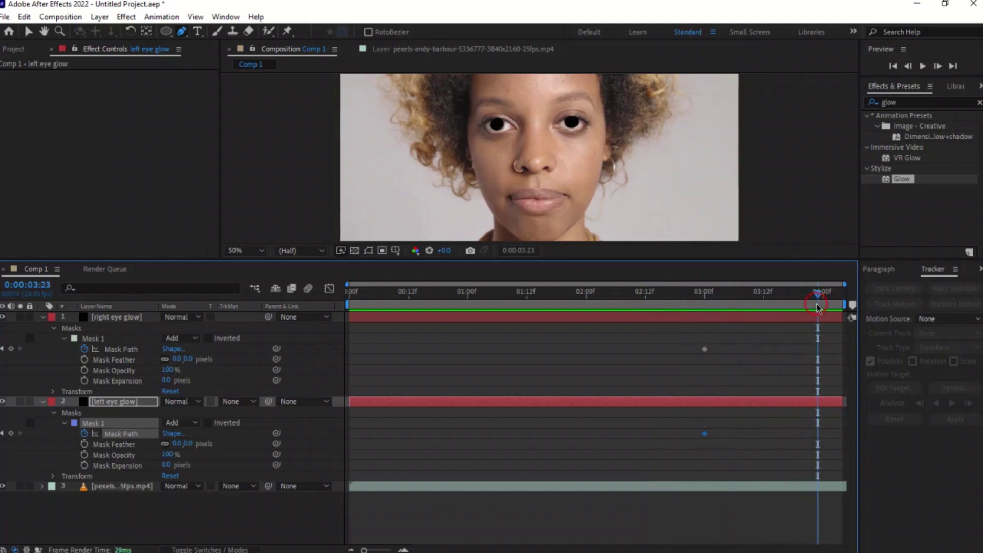
pyautogui.click(122, 349)
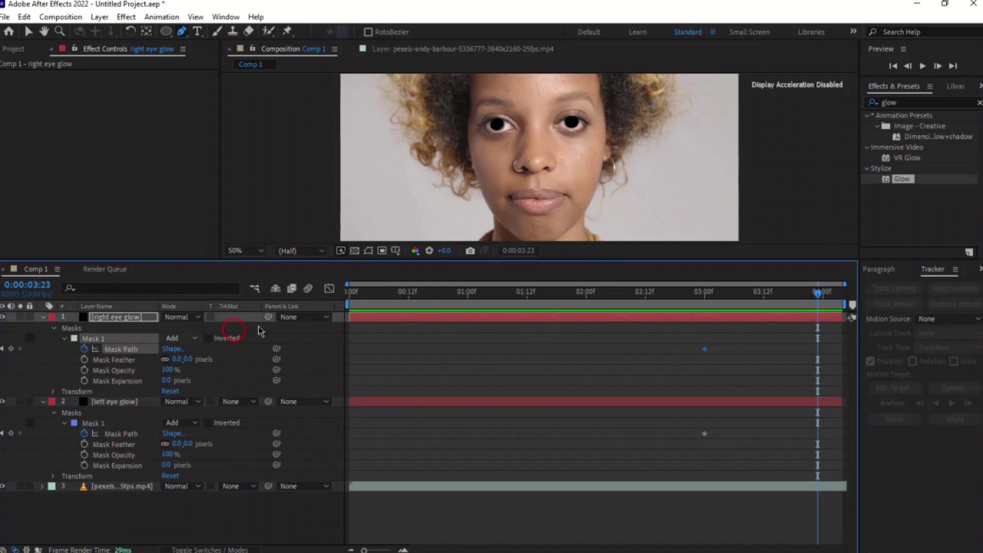
pyautogui.click(369, 250)
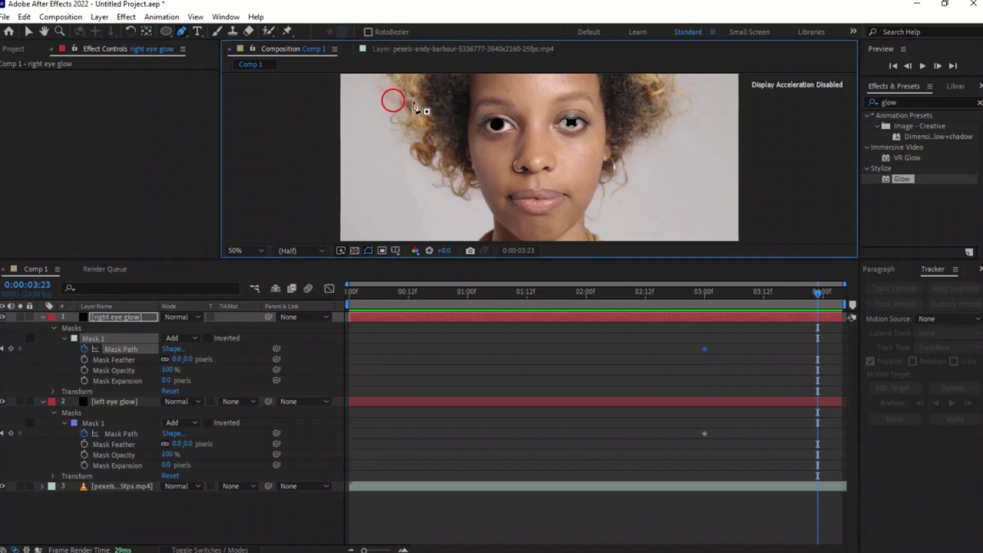
pyautogui.moveTo(580, 124); pyautogui.dragTo(585, 122)
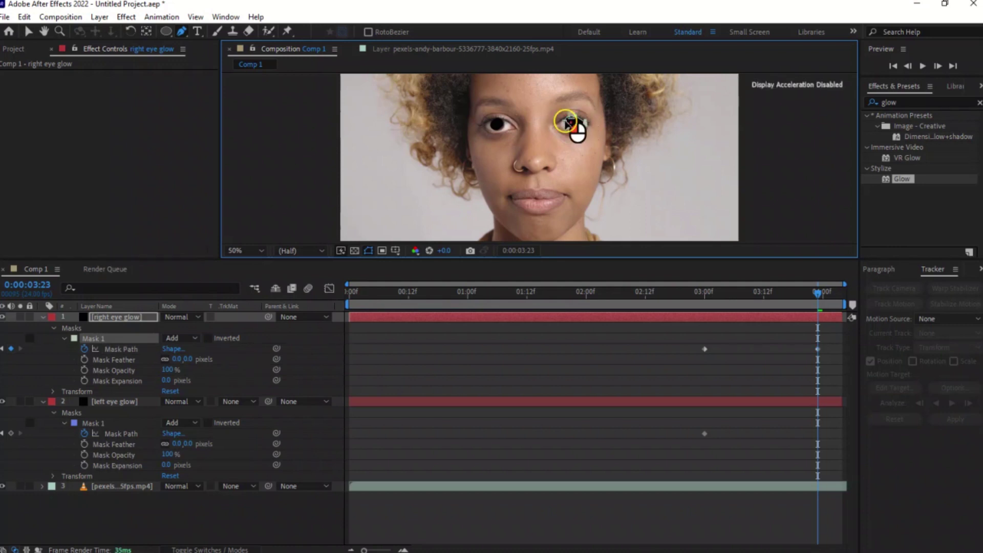
pyautogui.click(559, 124)
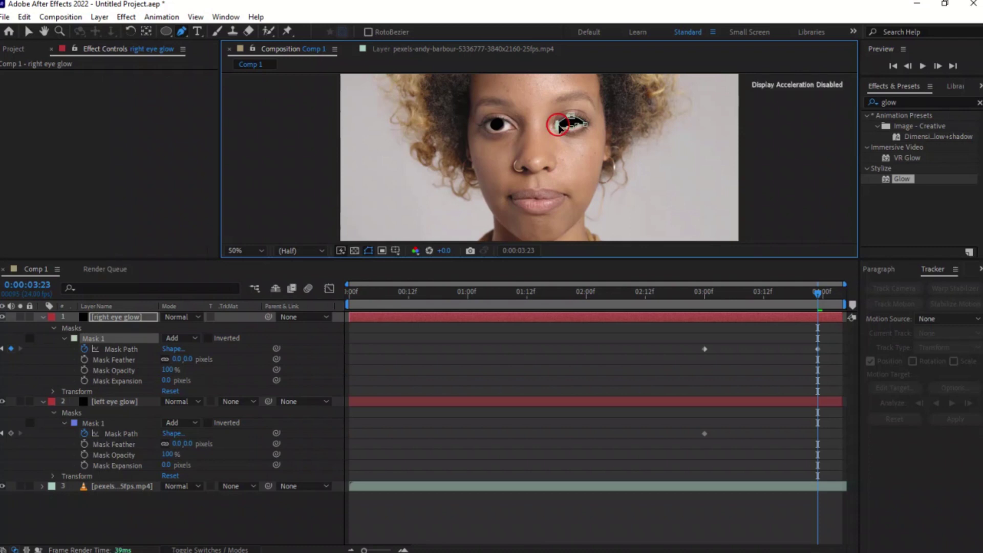
pyautogui.moveTo(571, 130)
pyautogui.mouseDown()
pyautogui.moveTo(569, 117)
pyautogui.moveTo(583, 132)
pyautogui.mouseUp()
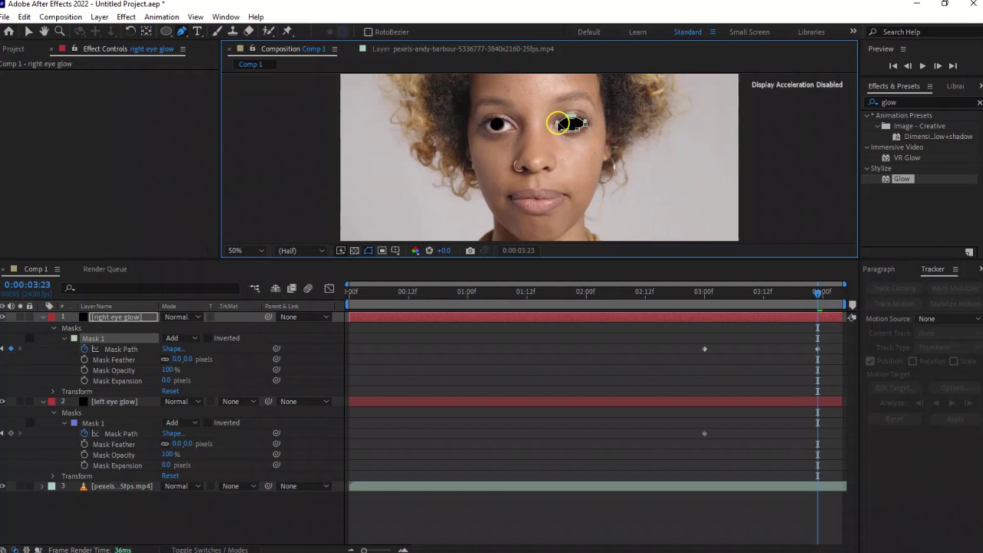
pyautogui.click(585, 129)
pyautogui.moveTo(578, 127); pyautogui.dragTo(580, 128)
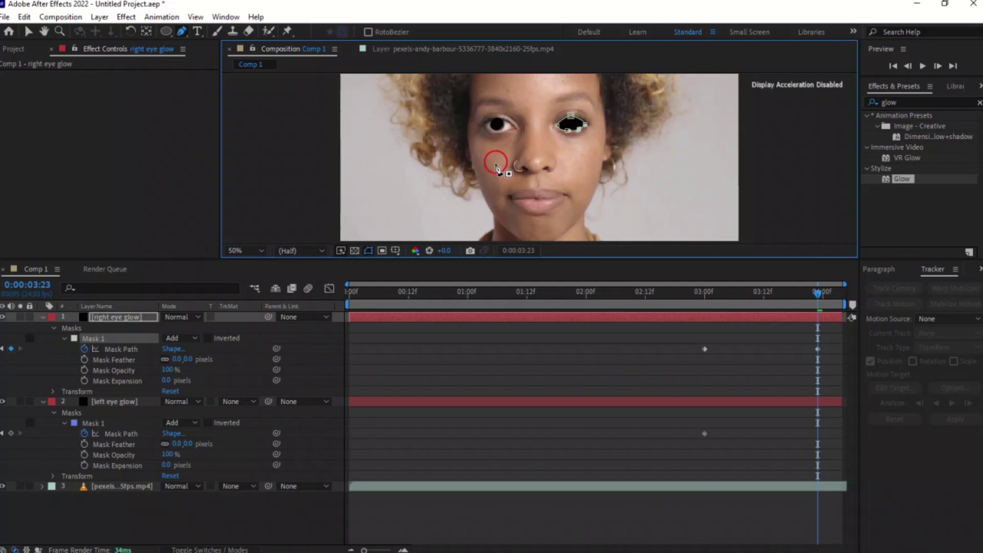
# Check the right eye glow mask with mask outlines hidden and refine its points along the eye's edge.
pyautogui.click(369, 252)
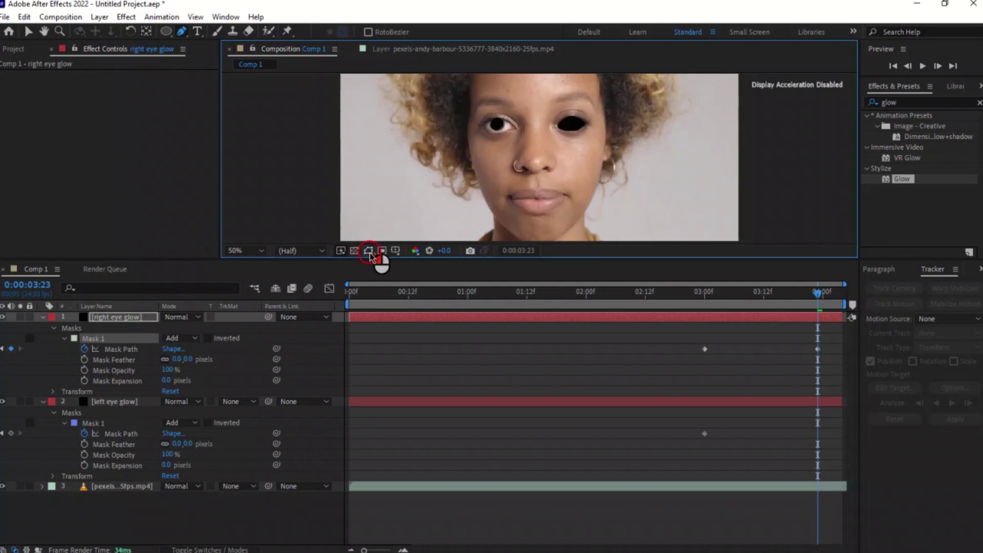
pyautogui.click(577, 132)
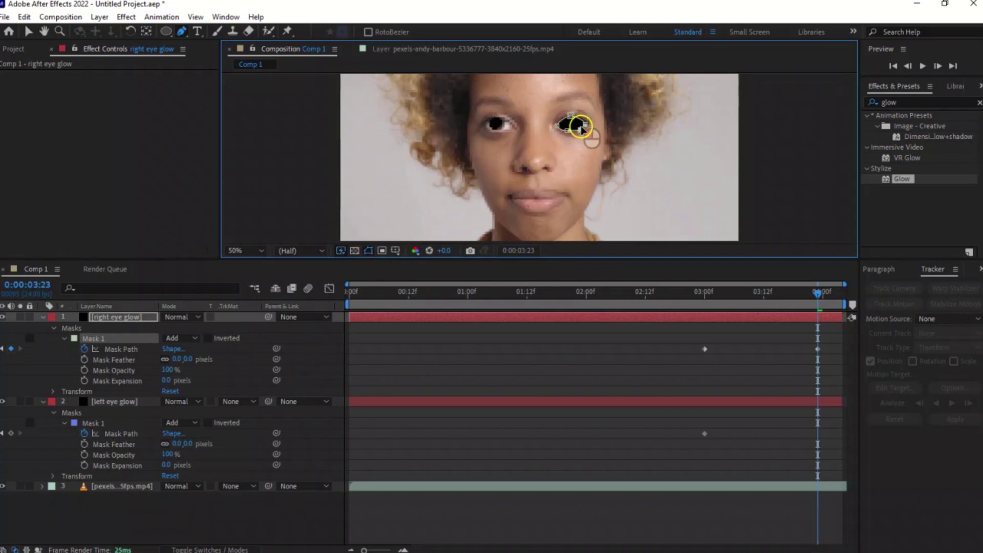
pyautogui.click(580, 127)
pyautogui.click(557, 125)
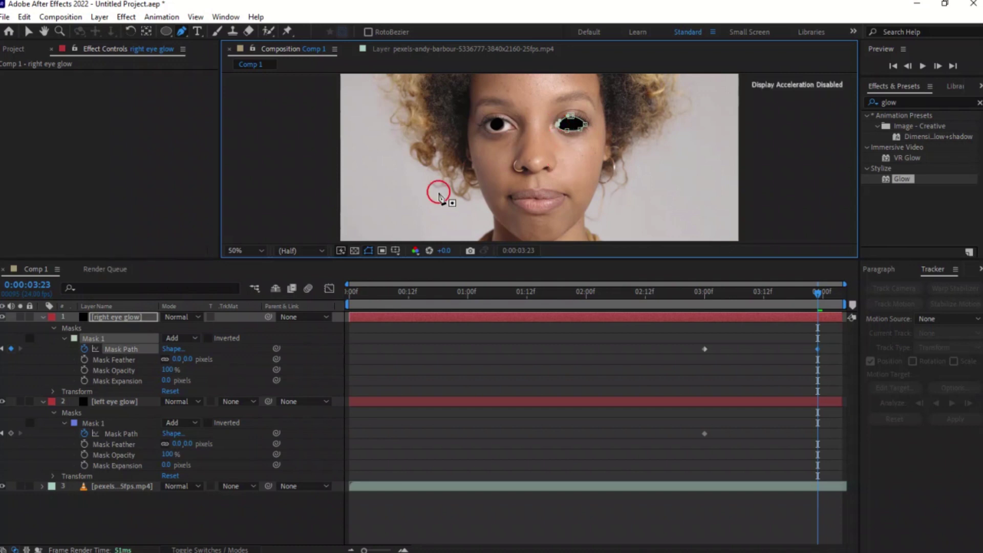
pyautogui.click(369, 251)
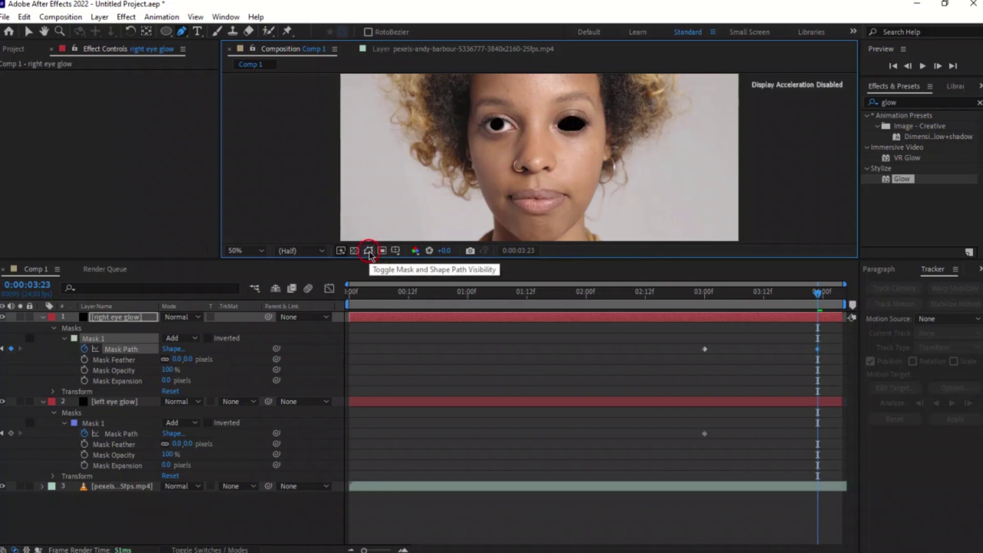
pyautogui.click(368, 252)
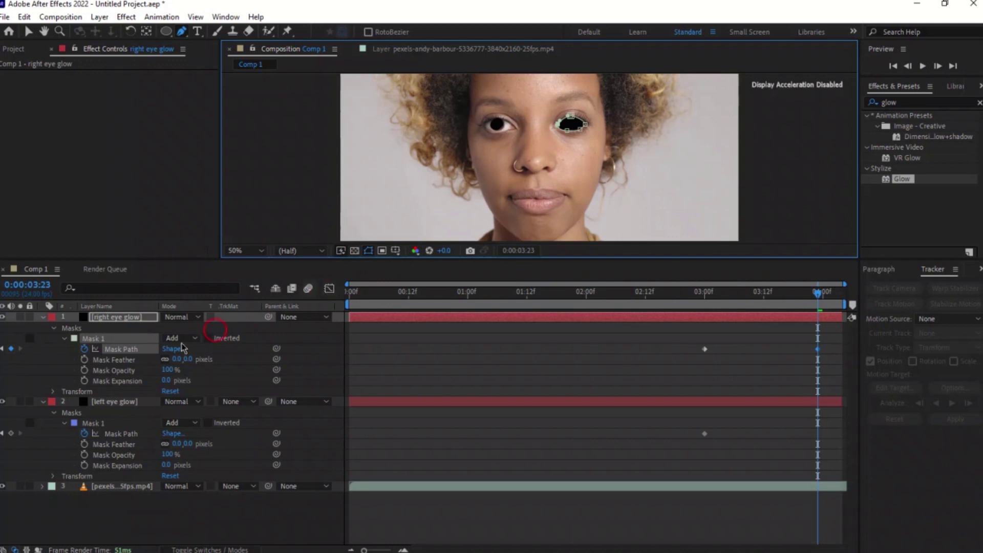
# Reshape the left eye glow layer's Mask 1 path at 0:00:03:23 to cover the whole eye opening.
pyautogui.click(123, 434)
pyautogui.moveTo(489, 130); pyautogui.dragTo(492, 128)
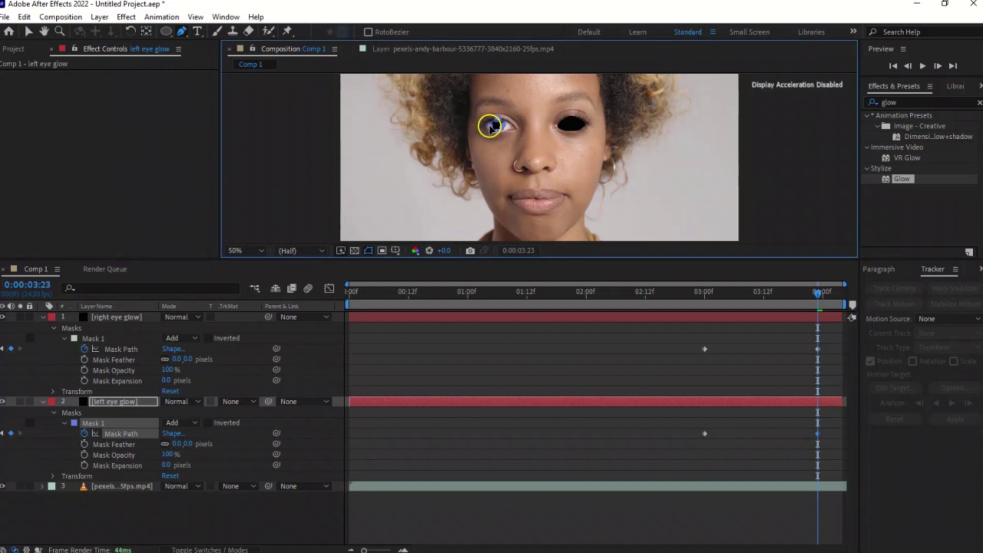
pyautogui.hotkey('ctrl', 'z')
pyautogui.click(463, 113)
pyautogui.moveTo(487, 129)
pyautogui.mouseDown()
pyautogui.moveTo(515, 129)
pyautogui.moveTo(495, 130)
pyautogui.mouseUp()
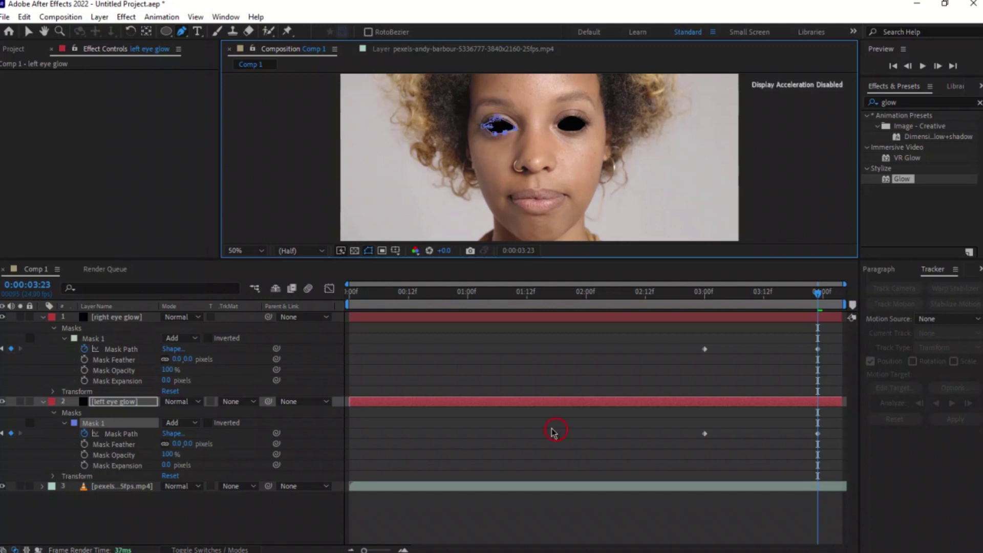
pyautogui.click(564, 531)
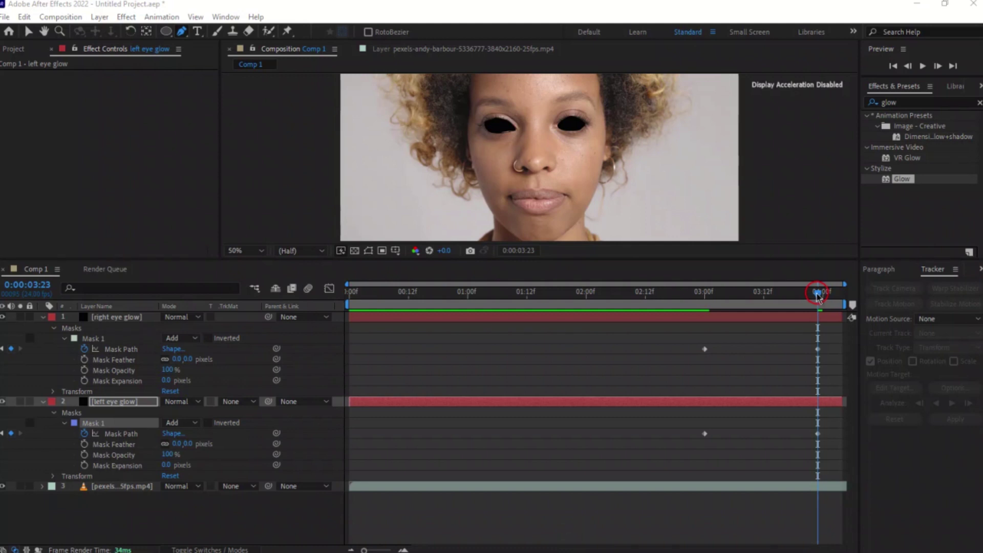
# Start Mask Opacity keyframes at 0:00:03:00 for Mask 1 on both the left and right eye glow layers.
pyautogui.click(729, 304)
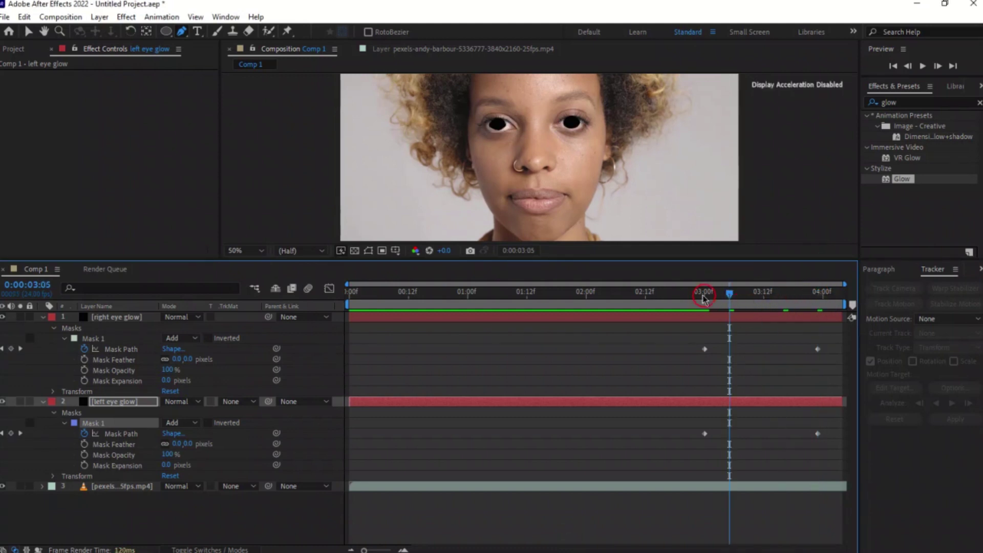
pyautogui.moveTo(731, 294); pyautogui.dragTo(706, 326)
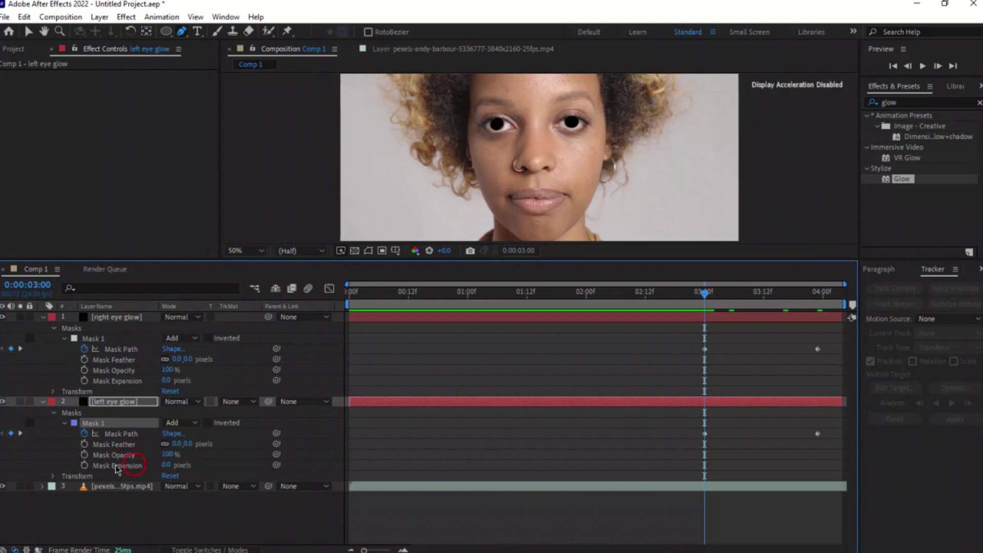
pyautogui.click(84, 455)
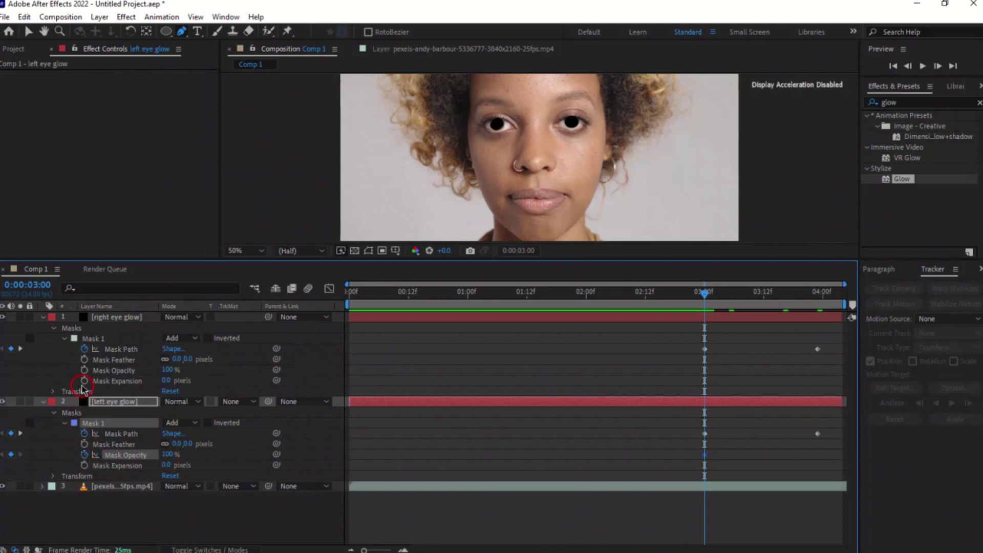
pyautogui.click(84, 371)
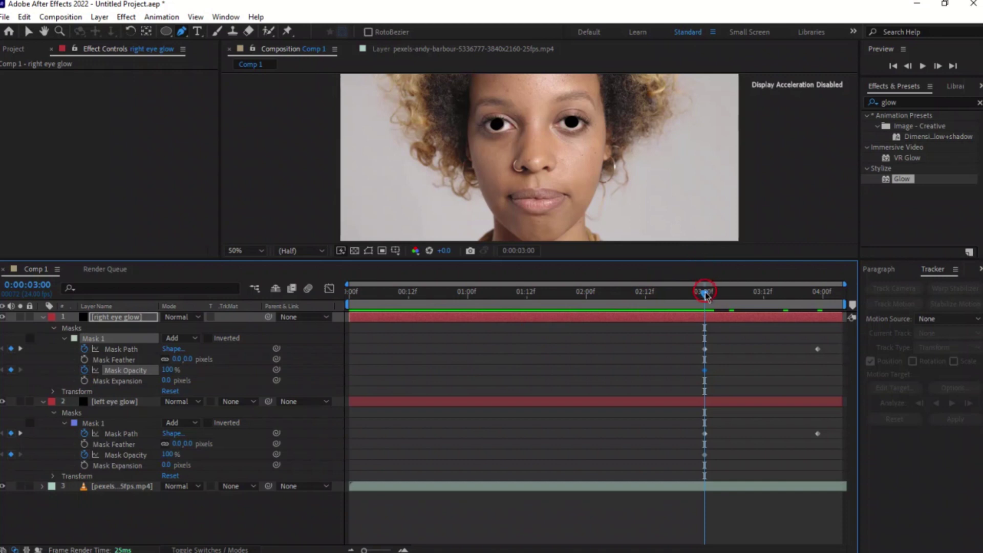
# Set Mask Opacity to 0% at 0:00:02:22 for Mask 1 on both the right and left eye glow layers.
pyautogui.moveTo(705, 293); pyautogui.dragTo(697, 295)
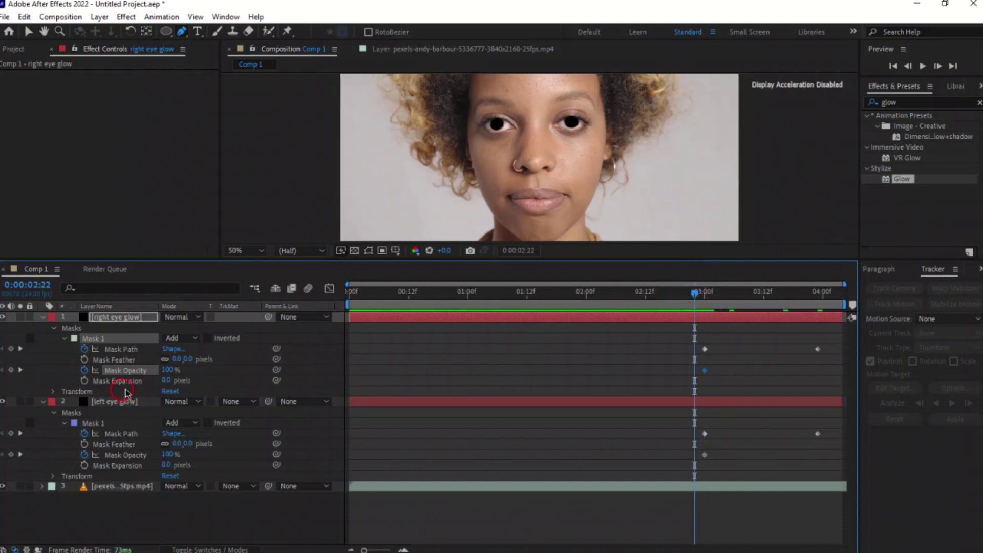
pyautogui.moveTo(170, 379); pyautogui.dragTo(76, 382)
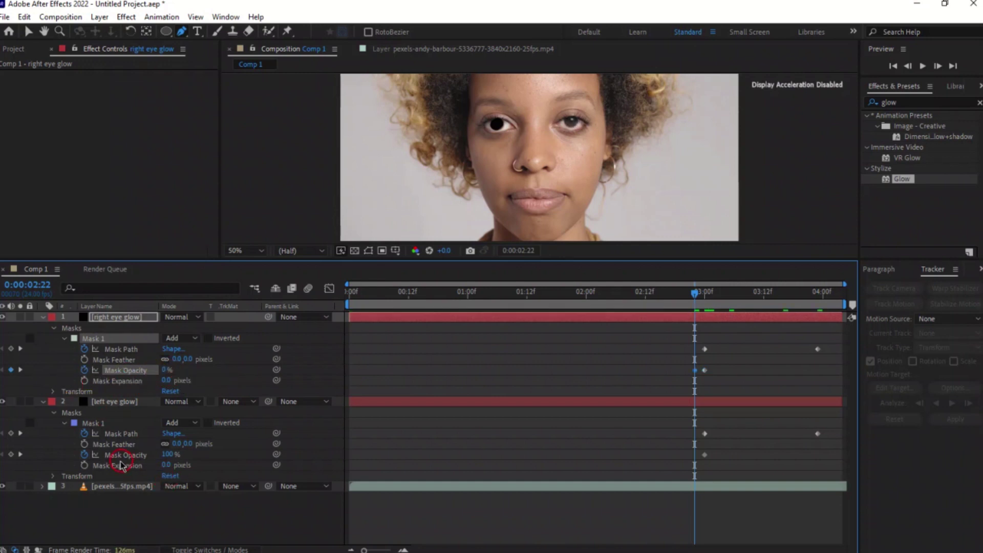
pyautogui.moveTo(167, 458); pyautogui.dragTo(76, 458)
# Preview the mask animation up to 0:00:03:20 and collapse the properties of both eye glow layers.
pyautogui.moveTo(700, 292); pyautogui.dragTo(739, 355)
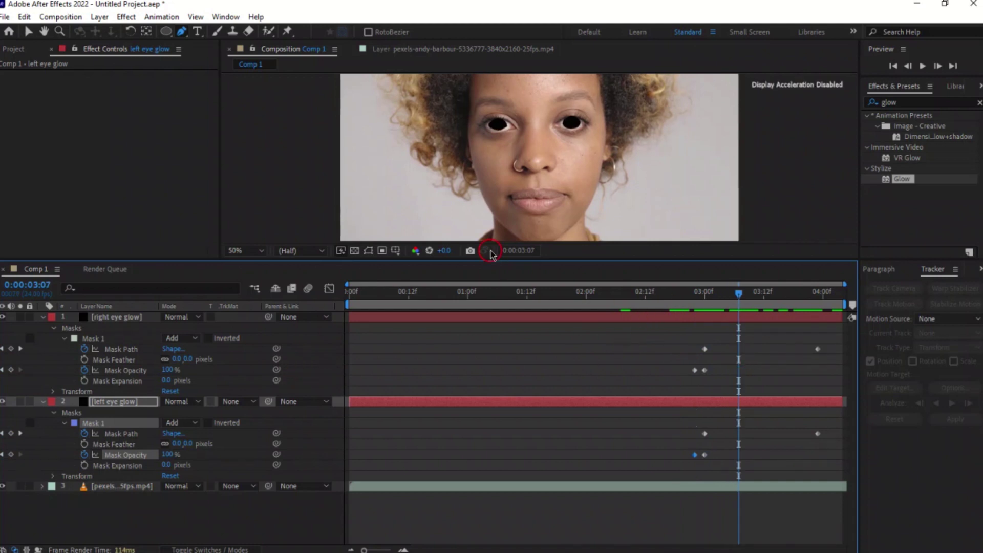
pyautogui.moveTo(740, 294); pyautogui.dragTo(804, 297)
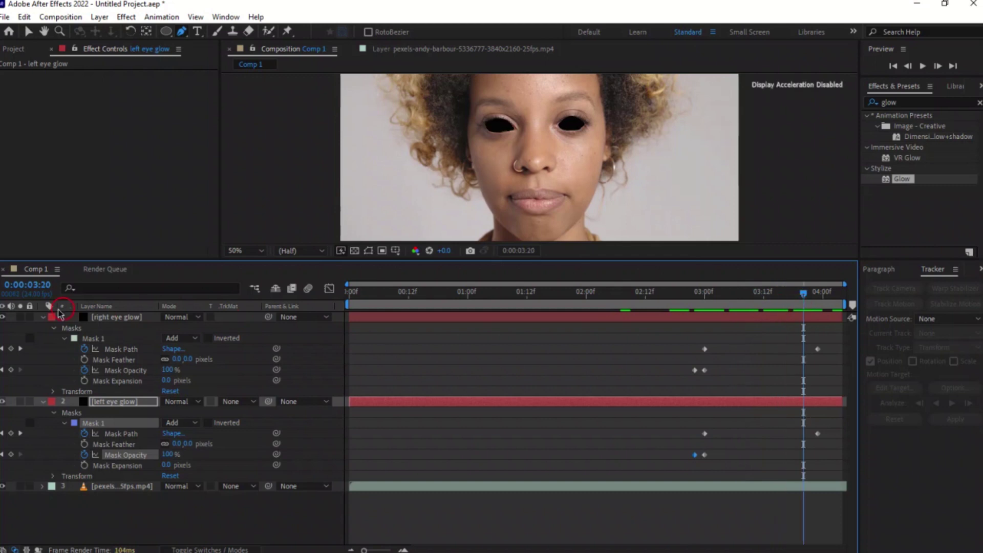
pyautogui.click(50, 318)
pyautogui.click(42, 317)
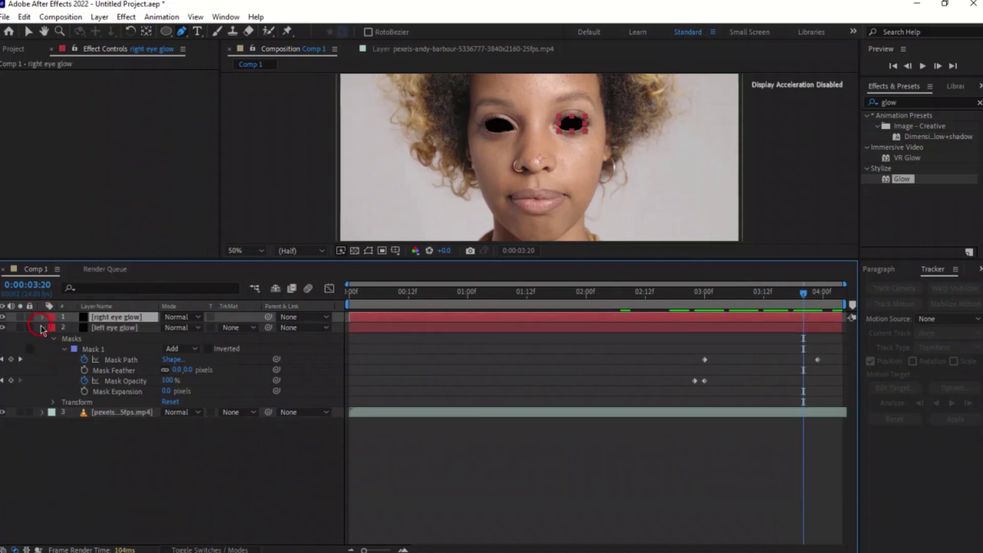
pyautogui.click(42, 329)
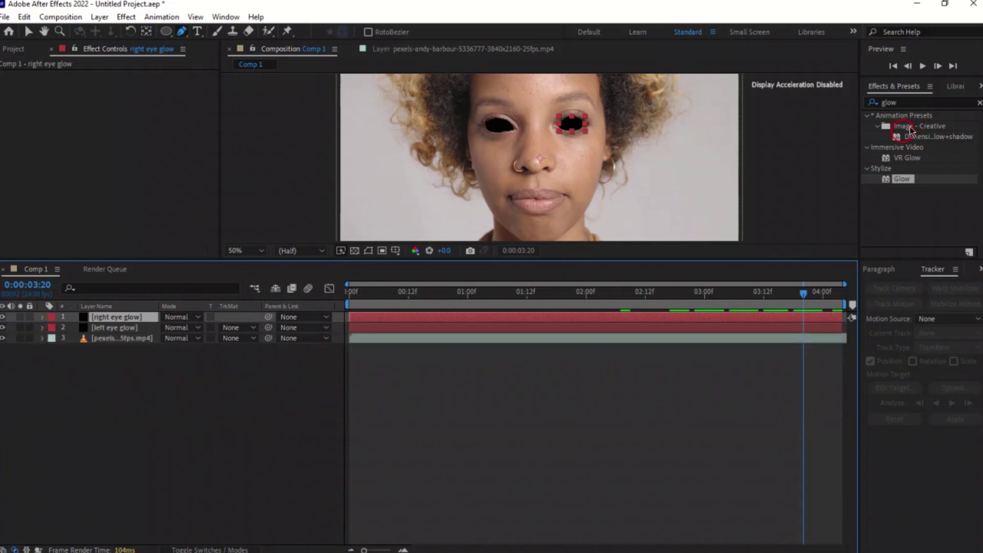
# Search the effects for "ramp" and apply Gradient Ramp to the right eye glow layer.
pyautogui.click(921, 100)
pyautogui.press('BackSpace')
pyautogui.press('BackSpace')
pyautogui.press('BackSpace')
pyautogui.press('BackSpace')
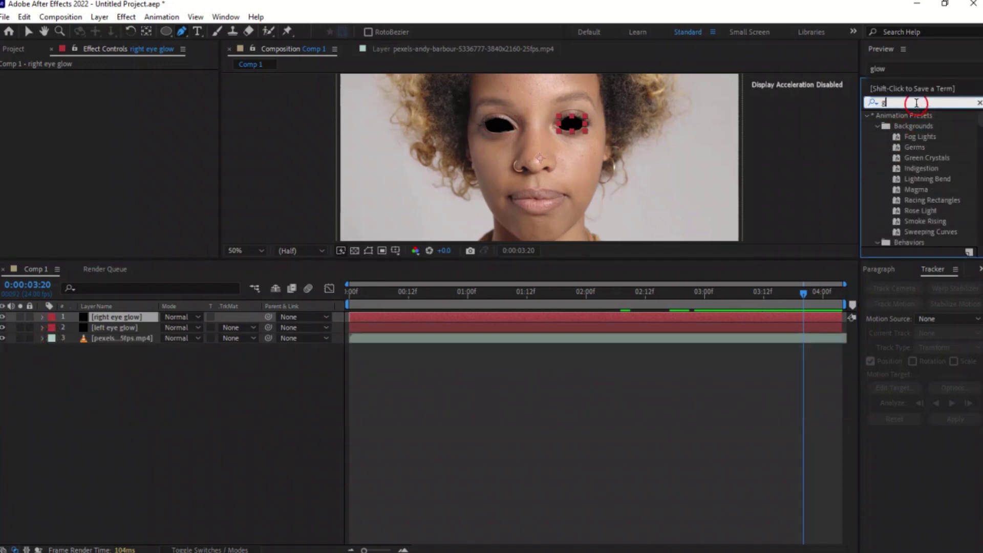
pyautogui.write('ramp')
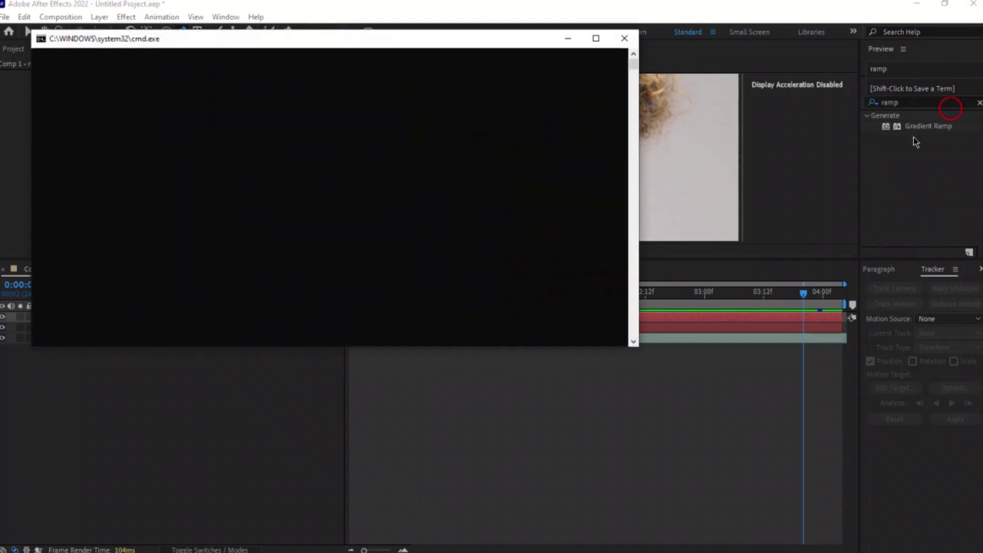
pyautogui.click(624, 40)
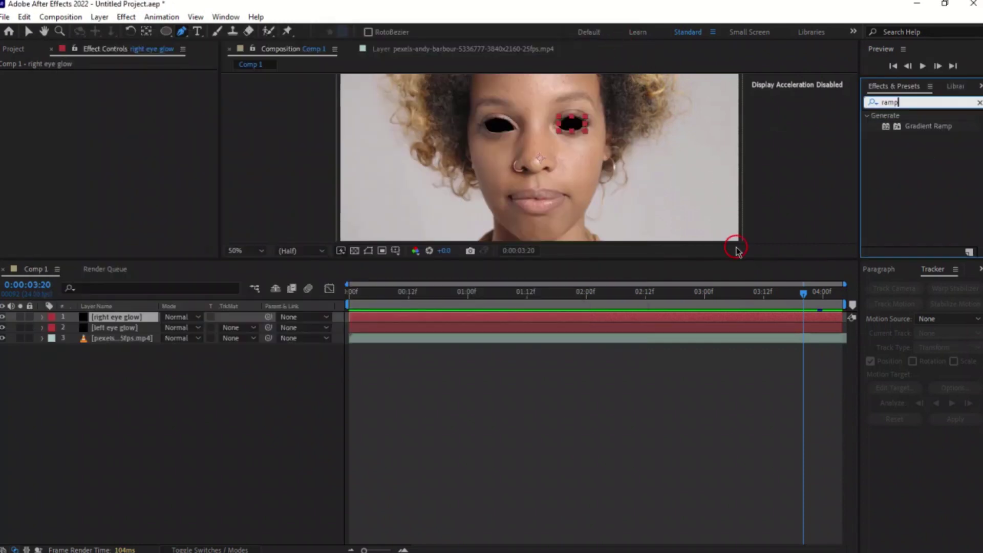
pyautogui.moveTo(926, 132); pyautogui.dragTo(127, 321)
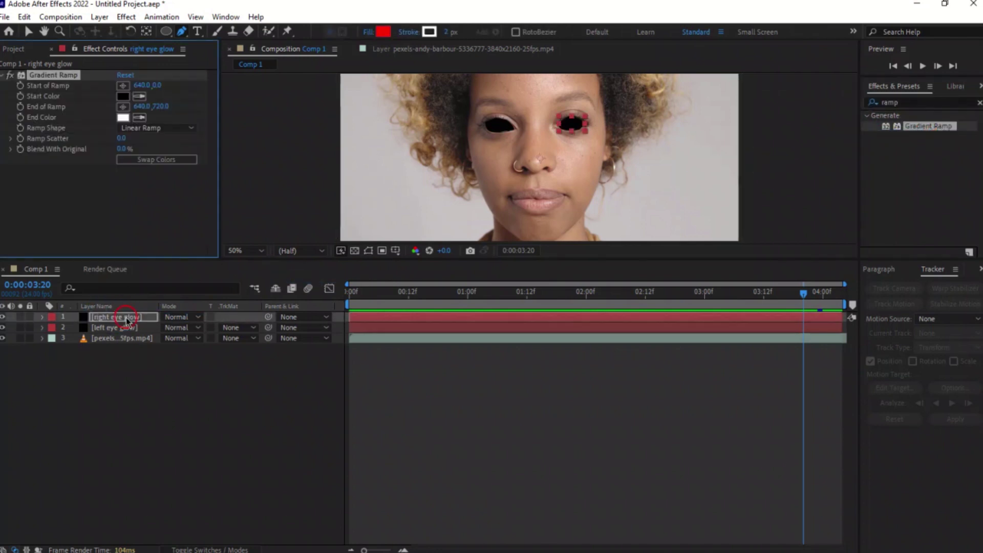
# Set the End Color of the right eye glow layer's Gradient Ramp to black (000000).
pyautogui.press('v')
pyautogui.click(123, 118)
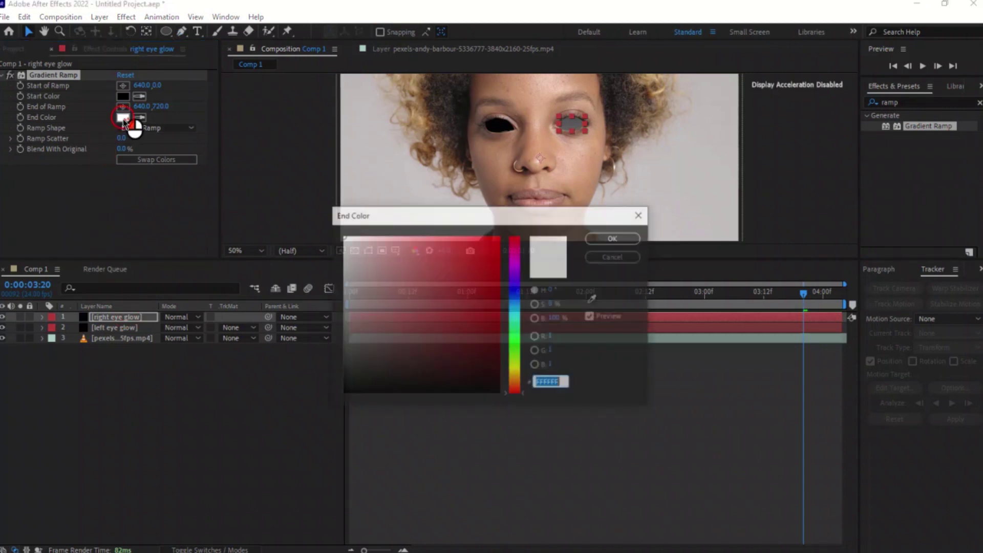
pyautogui.click(348, 390)
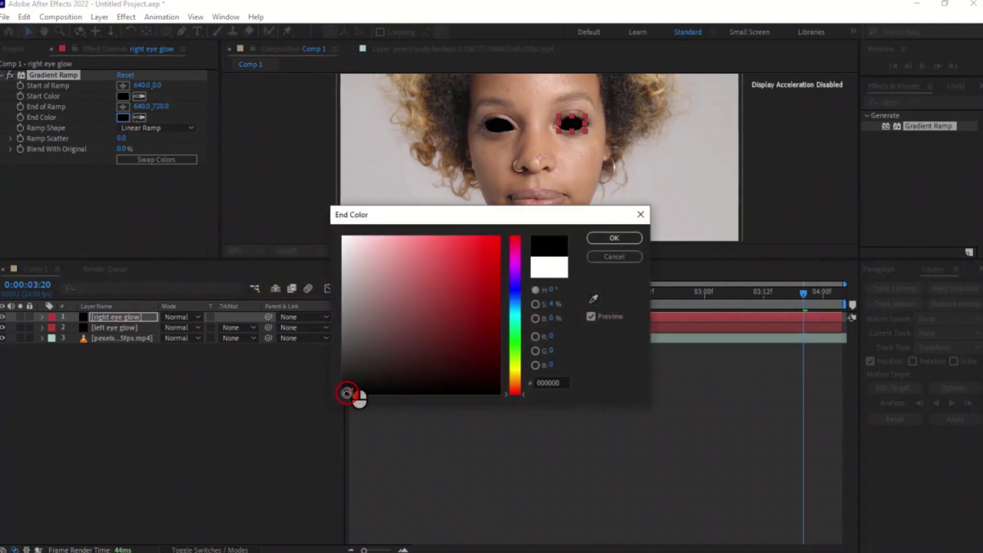
pyautogui.click(613, 238)
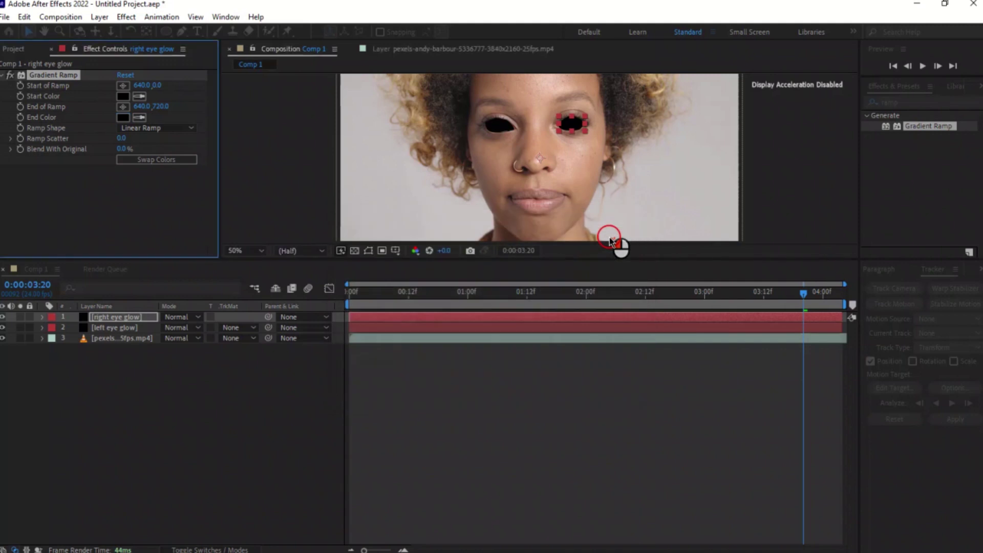
# Apply Gradient Ramp to the left eye glow layer and set its End Color to black.
pyautogui.moveTo(932, 128); pyautogui.dragTo(127, 332)
pyautogui.click(123, 118)
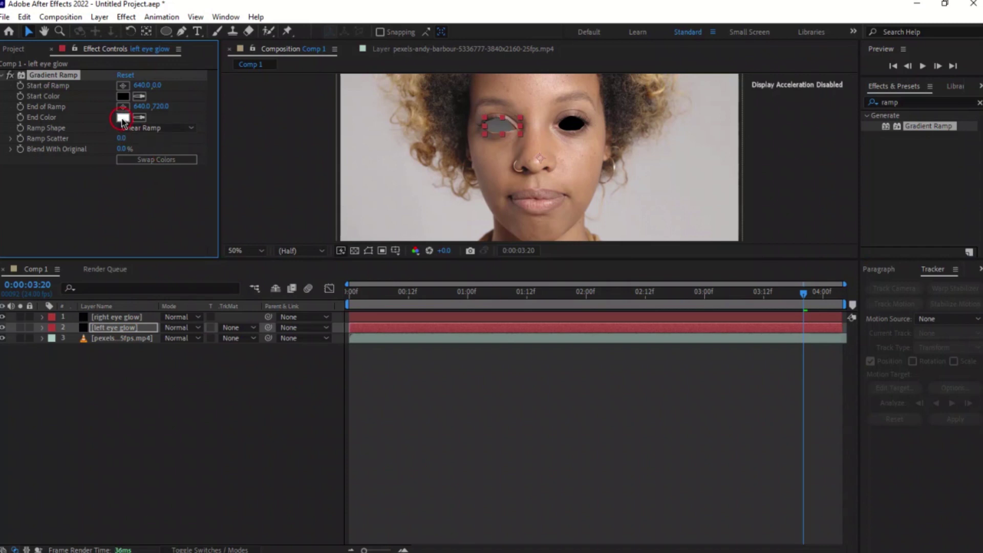
pyautogui.moveTo(350, 384); pyautogui.dragTo(346, 397)
pyautogui.click(603, 240)
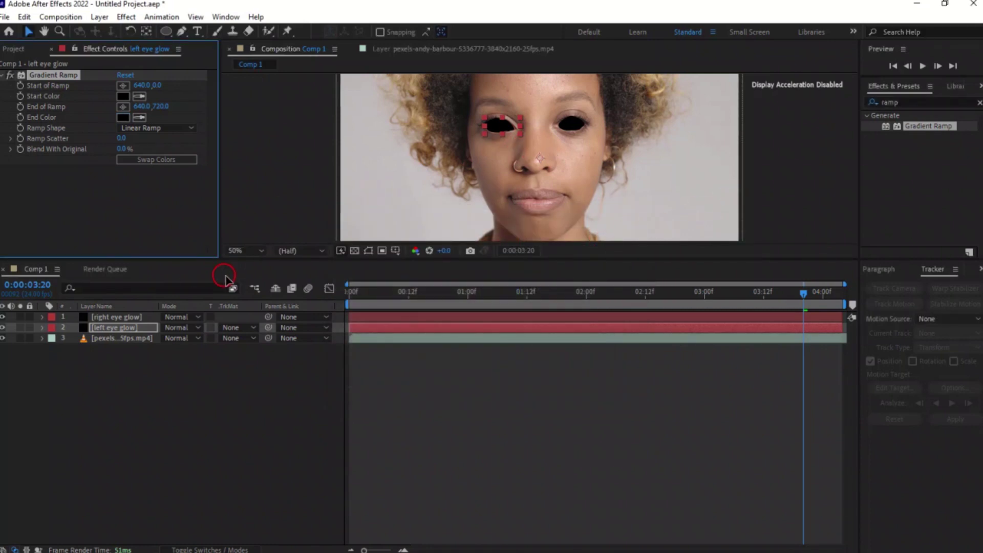
# Search the effects for "glow" and apply the Stylize Glow effect to the right eye glow layer.
pyautogui.click(918, 101)
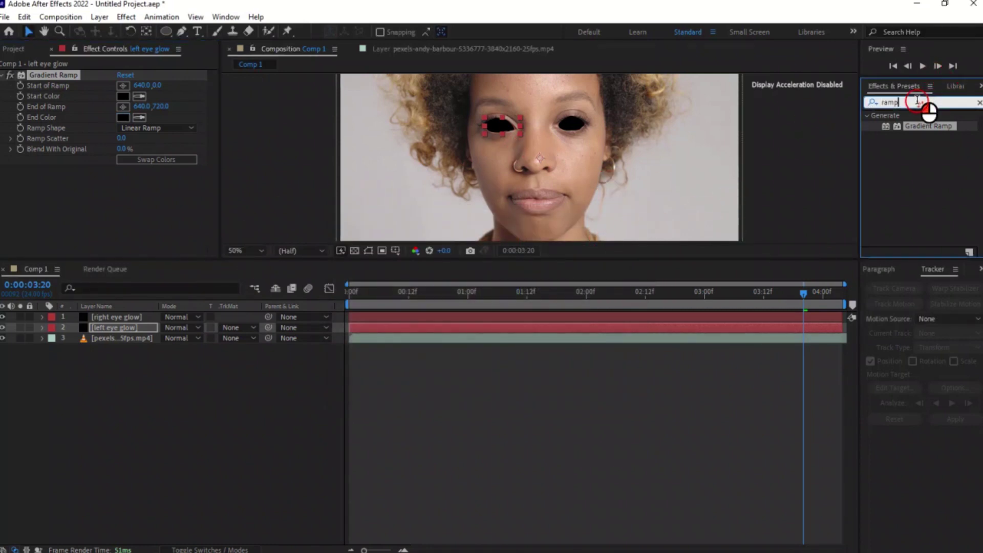
pyautogui.press('BackSpace')
pyautogui.write('glow')
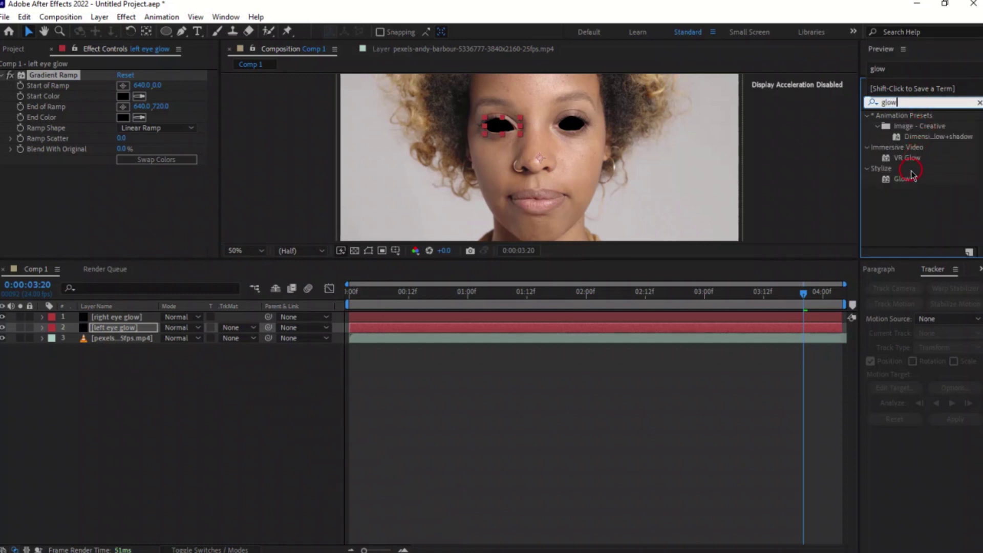
pyautogui.moveTo(911, 182); pyautogui.dragTo(119, 319)
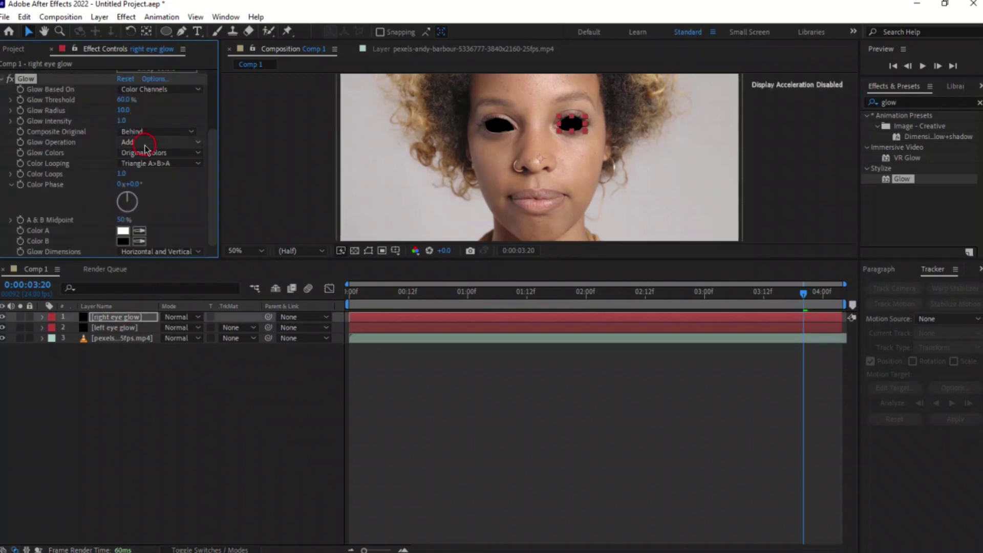
# Set the right eye glow layer's Glow Threshold to 70% and its Glow Radius to 70.
pyautogui.click(123, 100)
pyautogui.write('79')
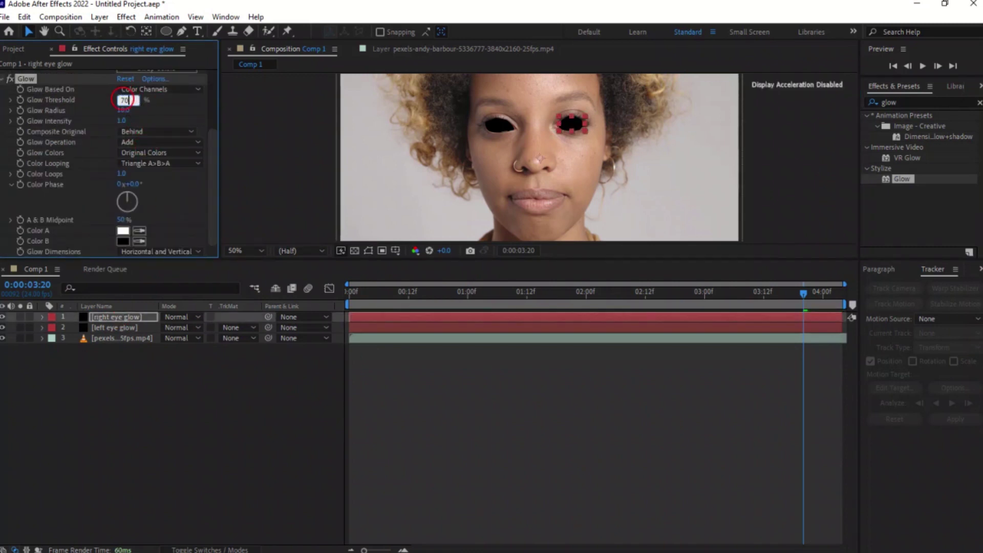
pyautogui.press('Return')
pyautogui.moveTo(123, 111); pyautogui.dragTo(173, 120)
pyautogui.click(135, 115)
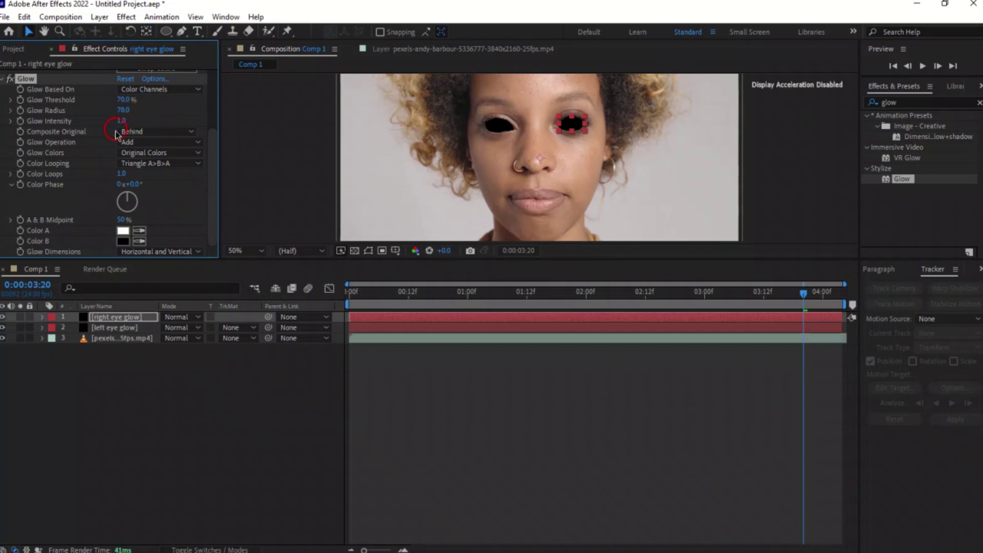
pyautogui.click(123, 112)
pyautogui.click(373, 215)
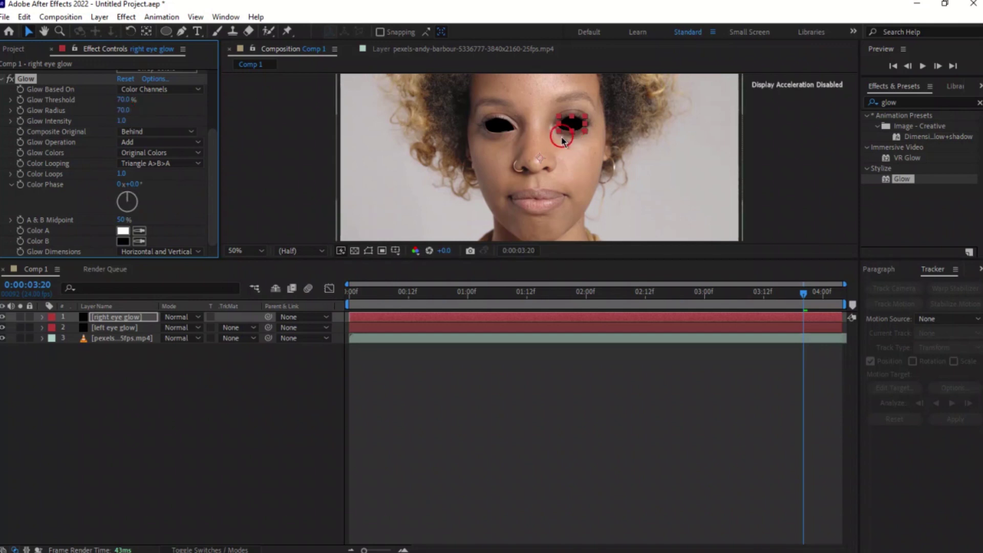
# Set the Glow Intensity of the right eye glow layer to 70.
pyautogui.click(121, 122)
pyautogui.click(121, 122)
pyautogui.click(122, 122)
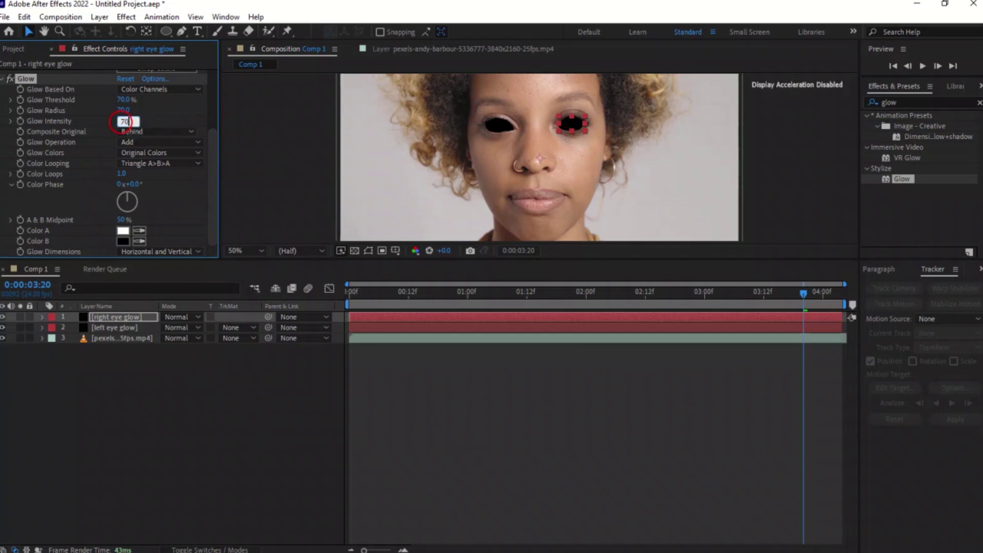
pyautogui.write('70')
pyautogui.press('Return')
pyautogui.click(161, 215)
pyautogui.press('Return')
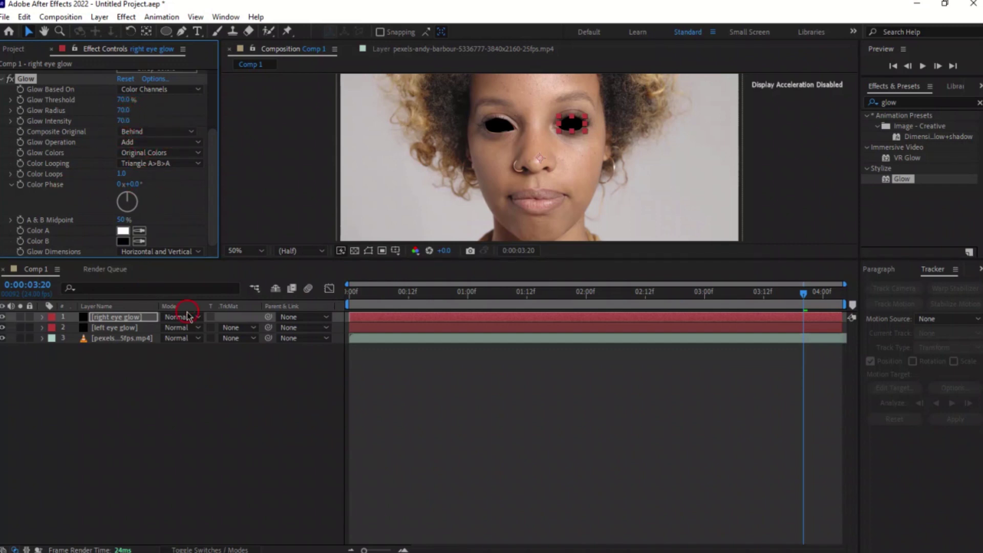
# Apply the Glow effect to the left eye glow layer and set its Glow Threshold to 70%.
pyautogui.click(137, 330)
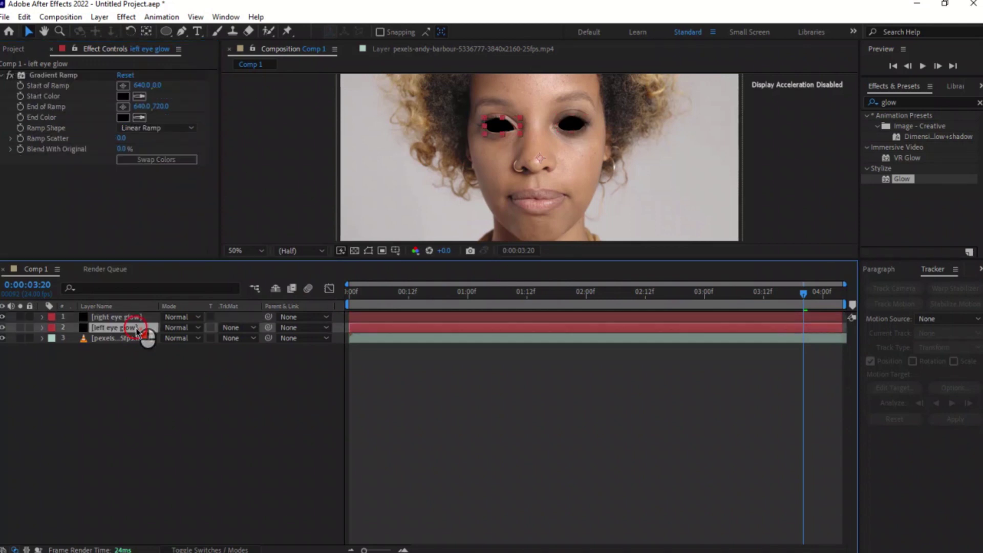
pyautogui.moveTo(910, 181); pyautogui.dragTo(131, 326)
pyautogui.click(122, 100)
pyautogui.write('70')
pyautogui.press('Return')
# Set the left eye glow layer's Glow Radius and Glow Intensity to 70, and go to the frame at 0:00:03:14.
pyautogui.click(119, 113)
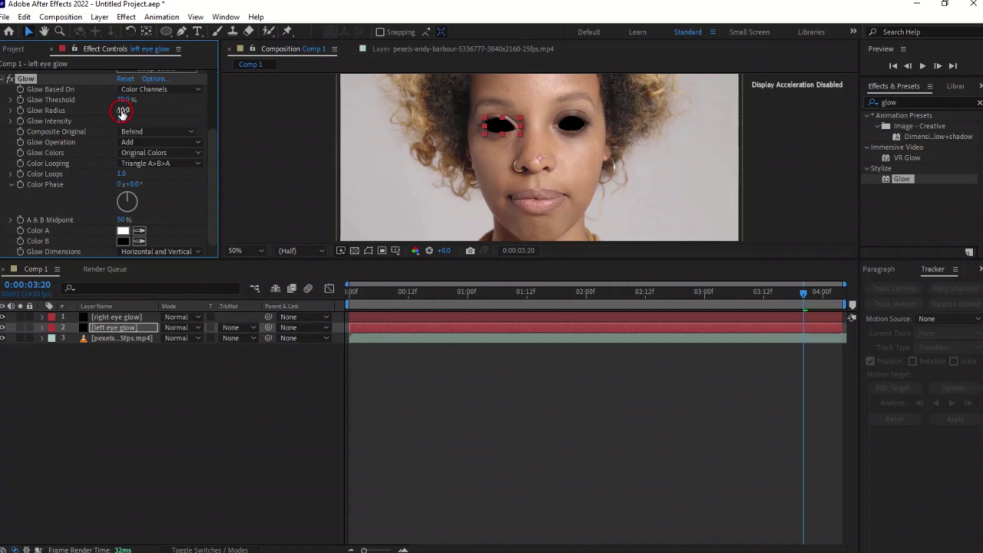
pyautogui.write('70')
pyautogui.press('Return')
pyautogui.click(122, 120)
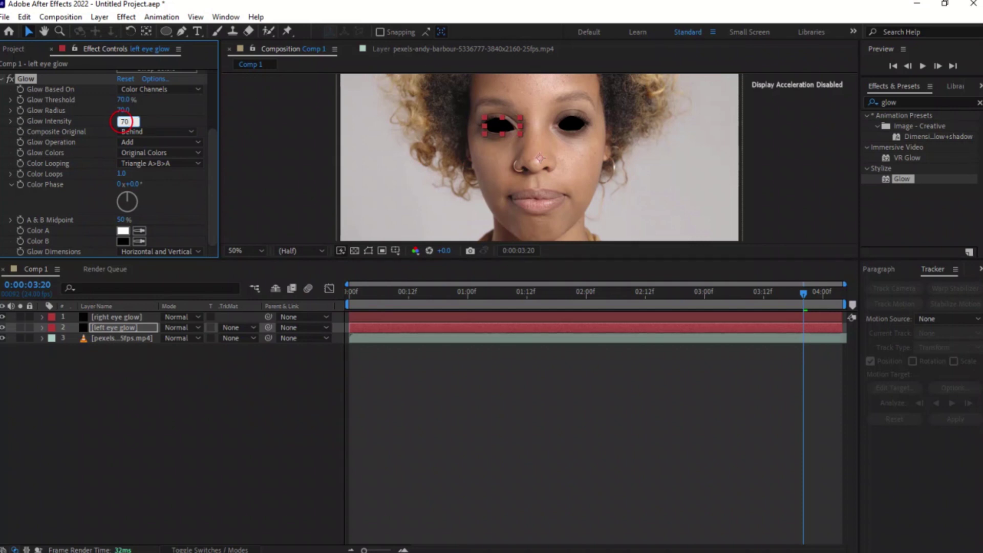
pyautogui.write('70')
pyautogui.press('Return')
pyautogui.click(13, 151)
pyautogui.click(774, 293)
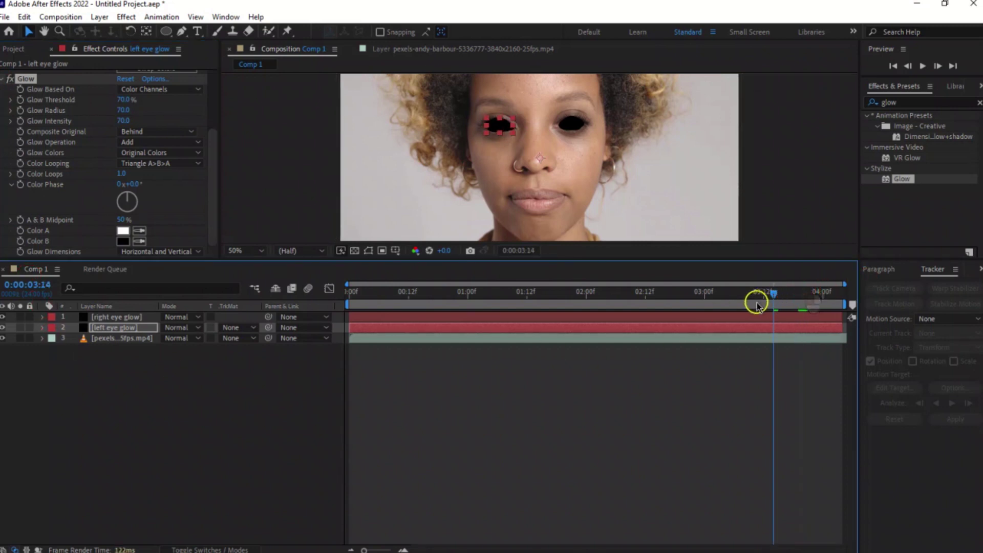